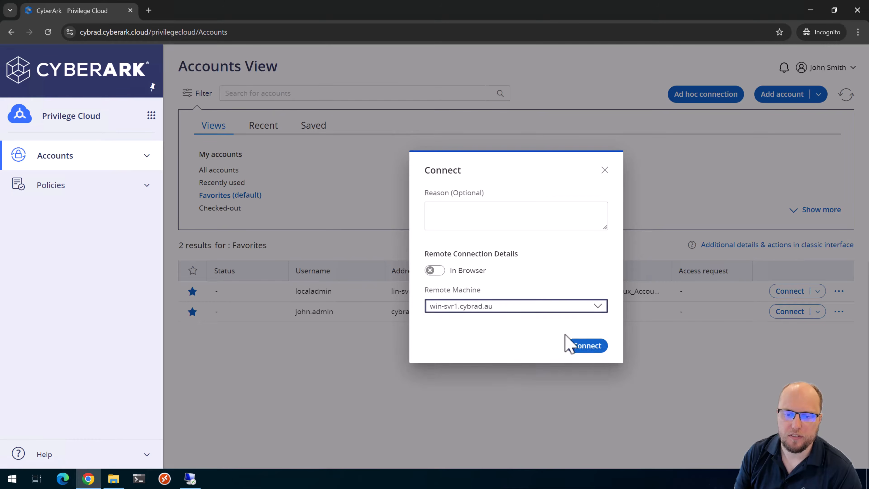
Step: Connect to win-svr1.cybrad.au through the downloaded RDP file, accepting the unknown publisher
left_click(585, 346)
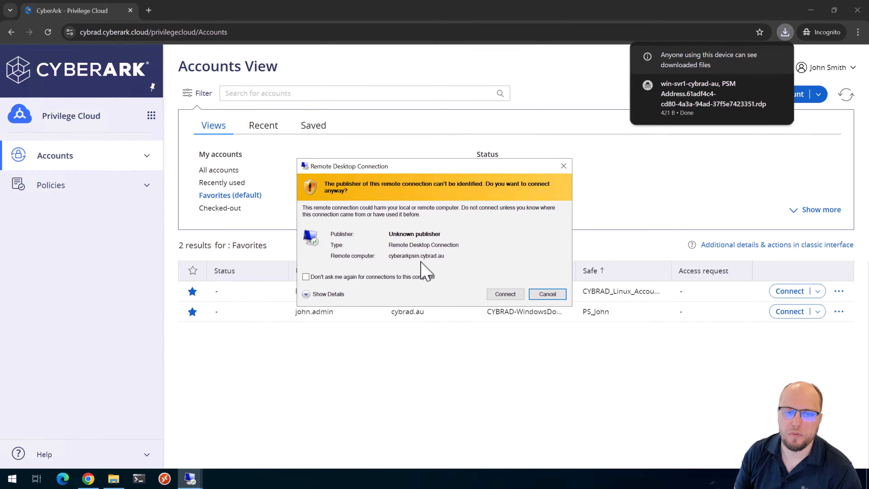
left_click(505, 294)
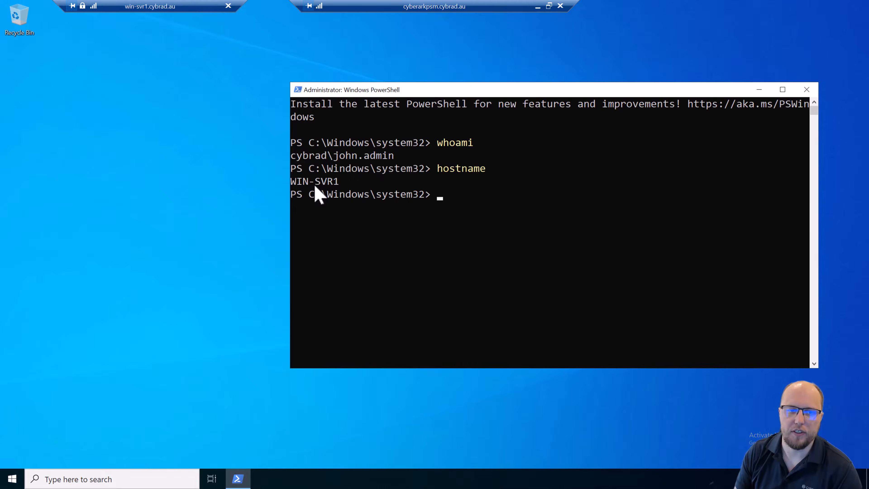
Step: Take the remote desktop session out of full screen, then move and enlarge its window over the Accounts View
left_click(549, 6)
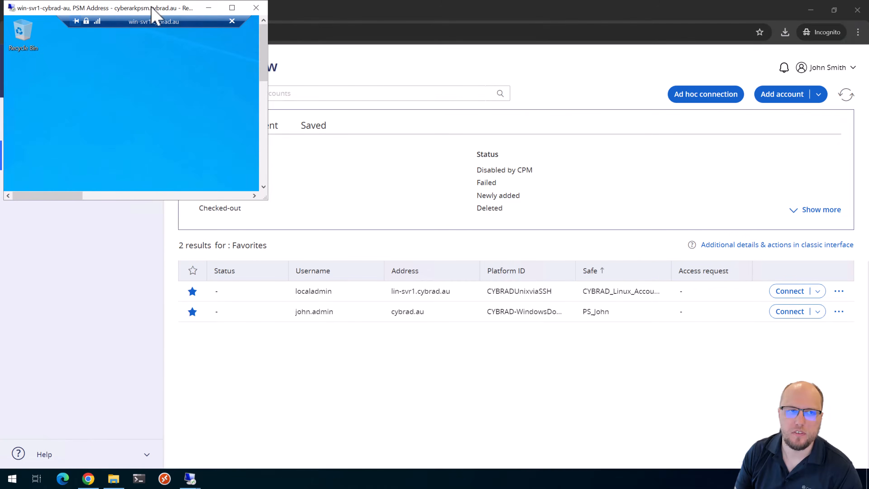
left_click_drag(153, 13, 270, 80)
left_click_drag(385, 265, 513, 265)
left_click_drag(550, 291, 688, 367)
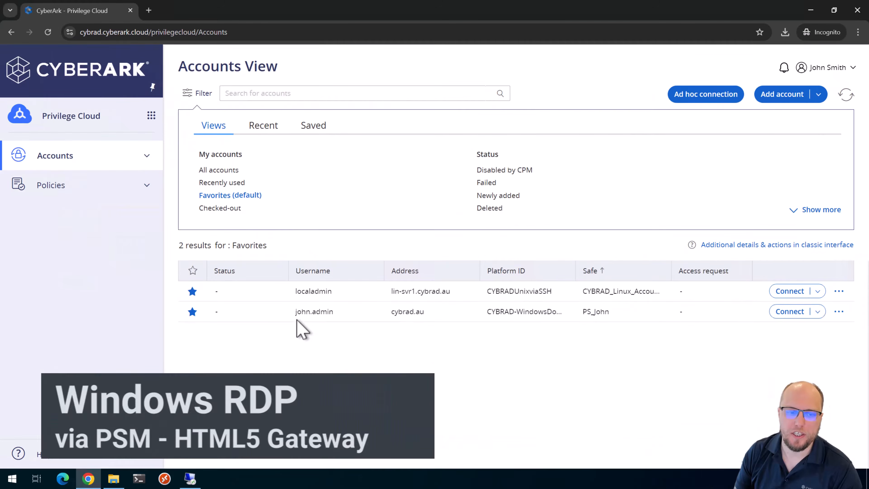
Step: Connect with the cybrad.au domain account to win-svr1.cybrad.au in the browser
left_click(798, 311)
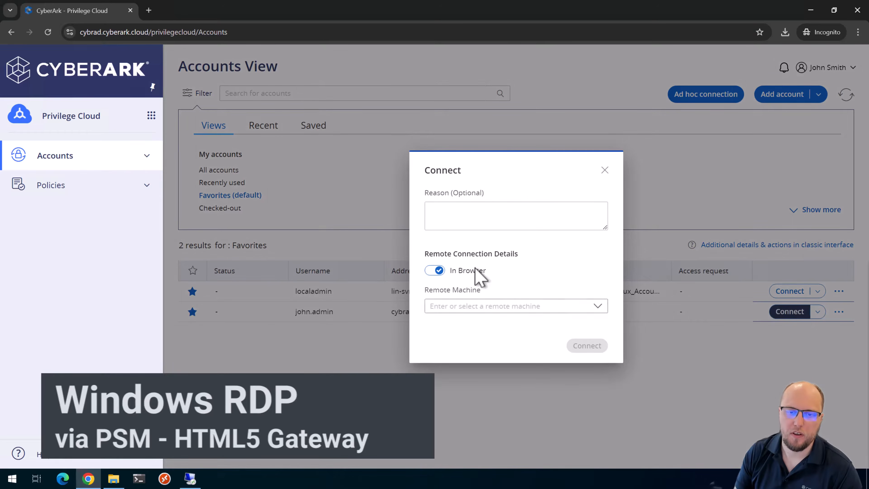
left_click(599, 306)
left_click(460, 359)
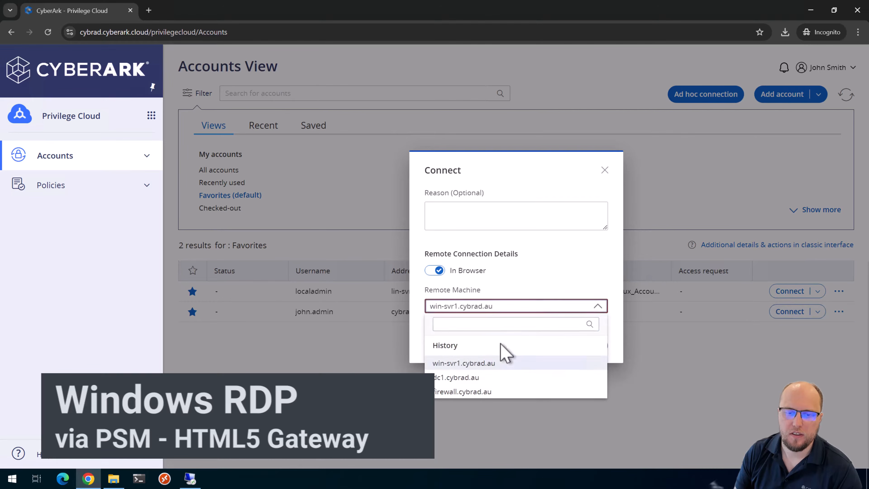
left_click(581, 348)
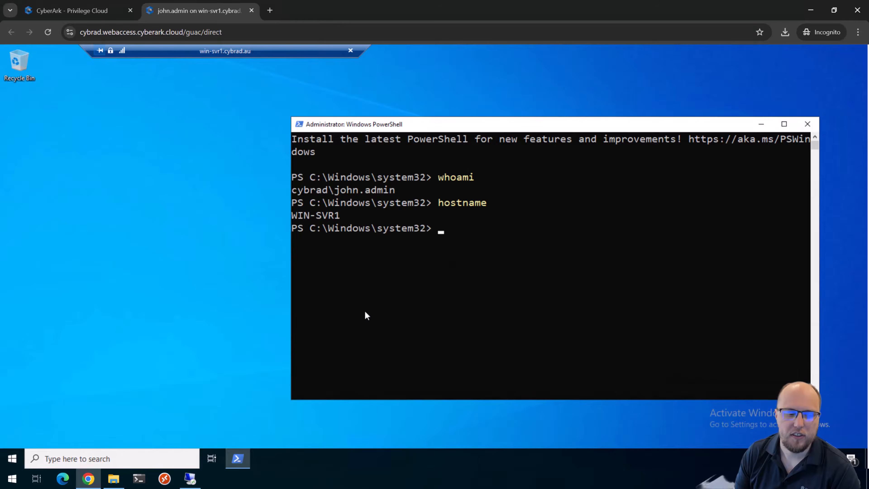
Step: Upload Sample_File.txt from the local C:\Install\Temp folder into the browser-based remote session
left_click(116, 480)
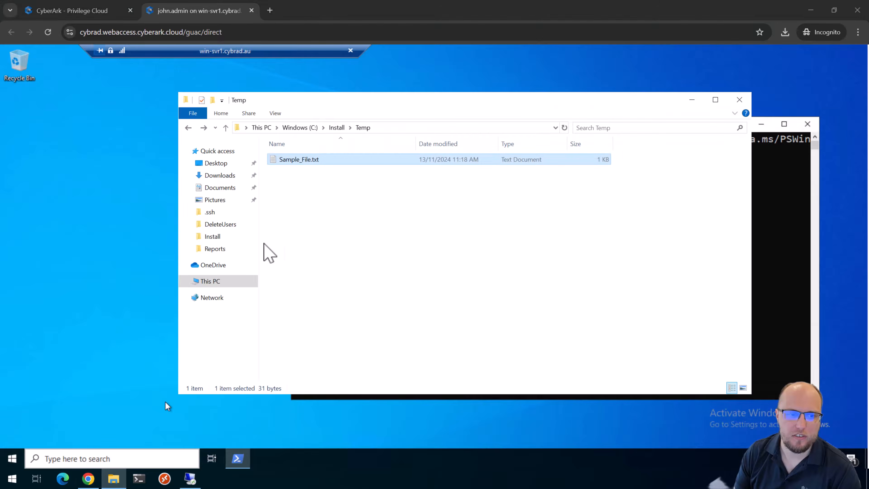
left_click_drag(300, 159, 90, 163)
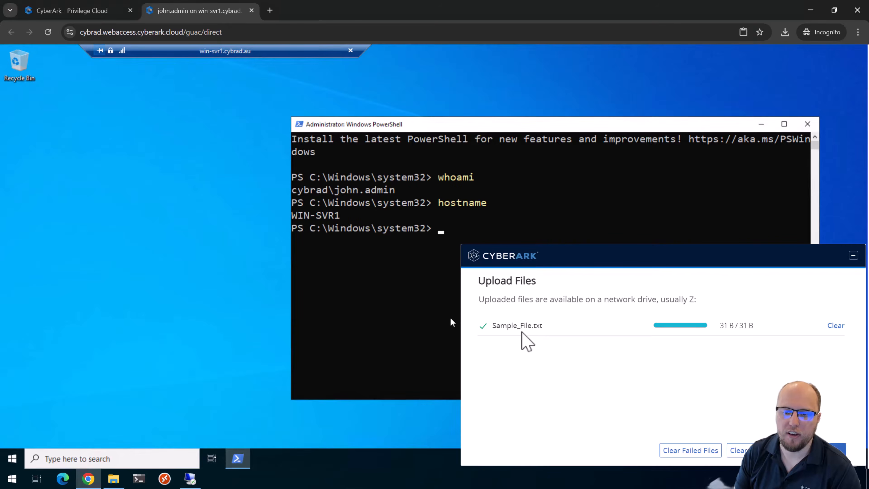
left_click(99, 402)
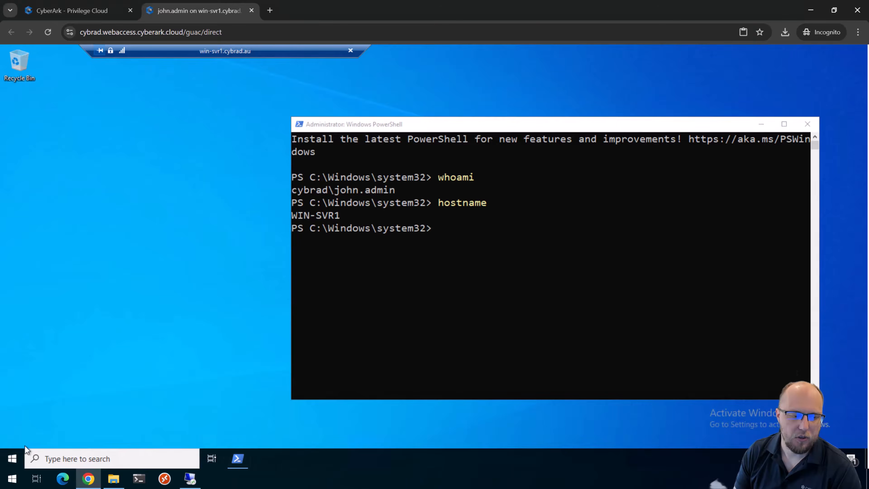
Step: Copy Sample_File from the redirected drive Z on CON1 to the remote server's desktop
right_click(12, 458)
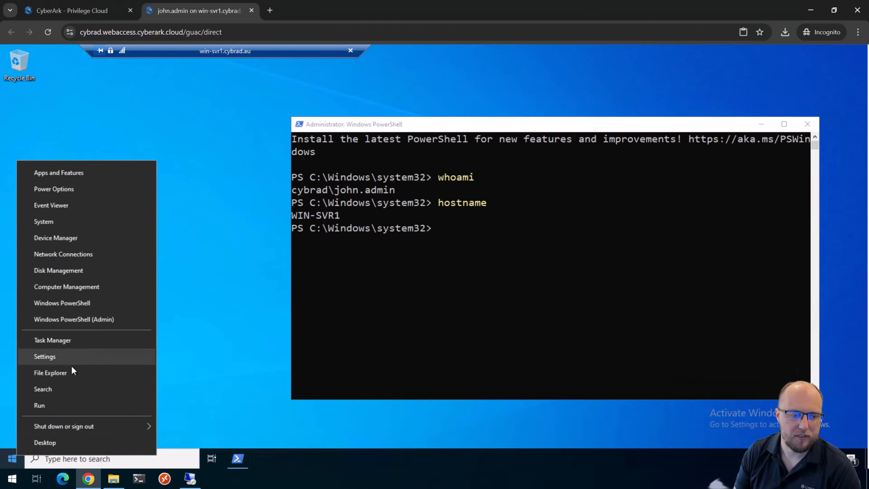
left_click(67, 373)
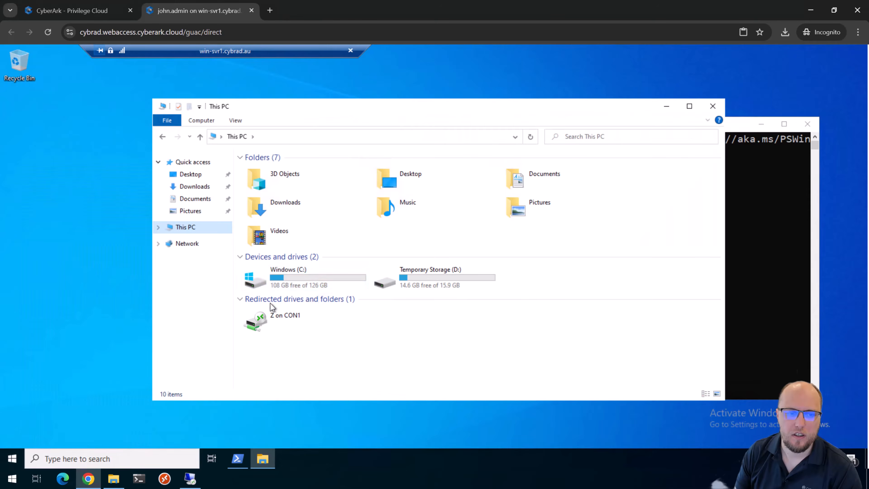
double_click(254, 321)
right_click(266, 180)
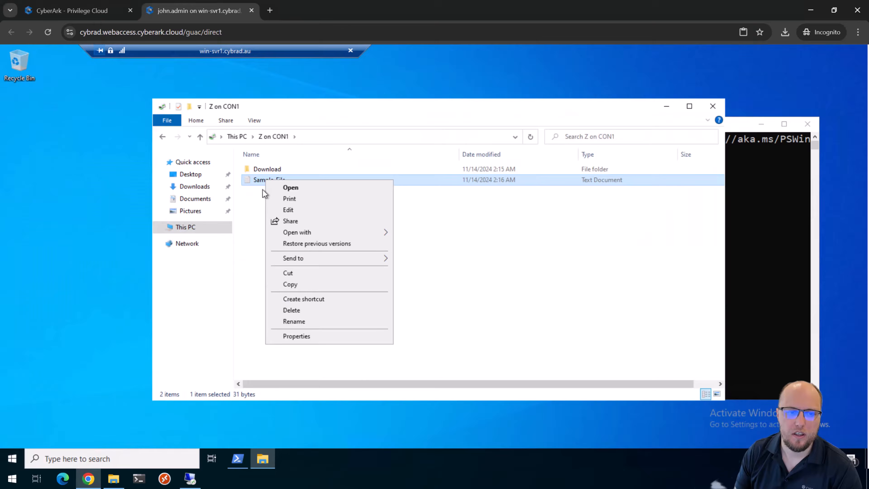
left_click(291, 284)
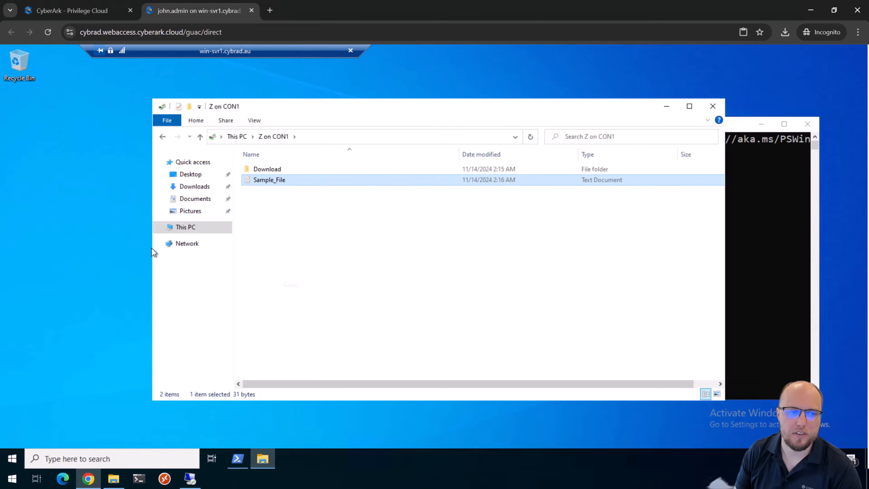
right_click(33, 183)
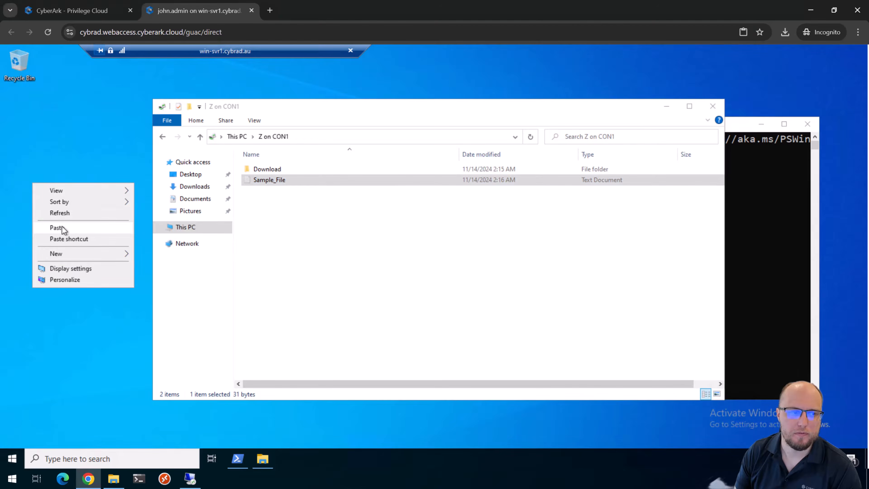
left_click(62, 227)
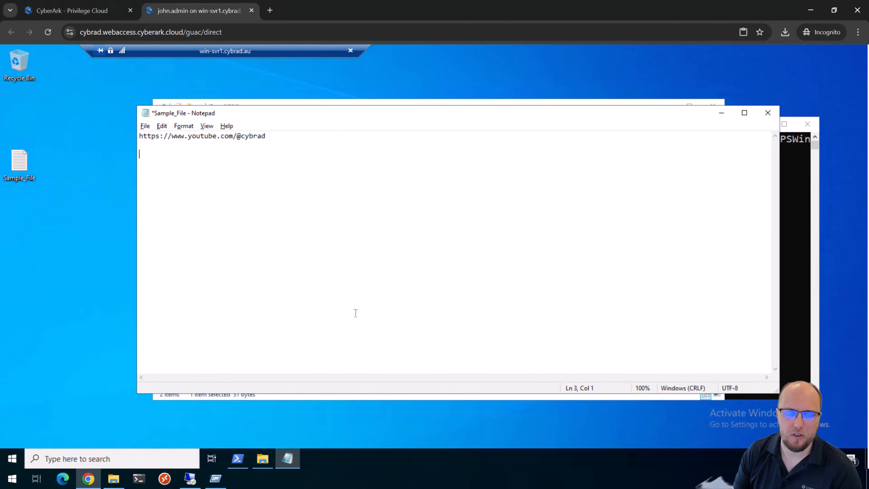
key("ctrl+alt+shift")
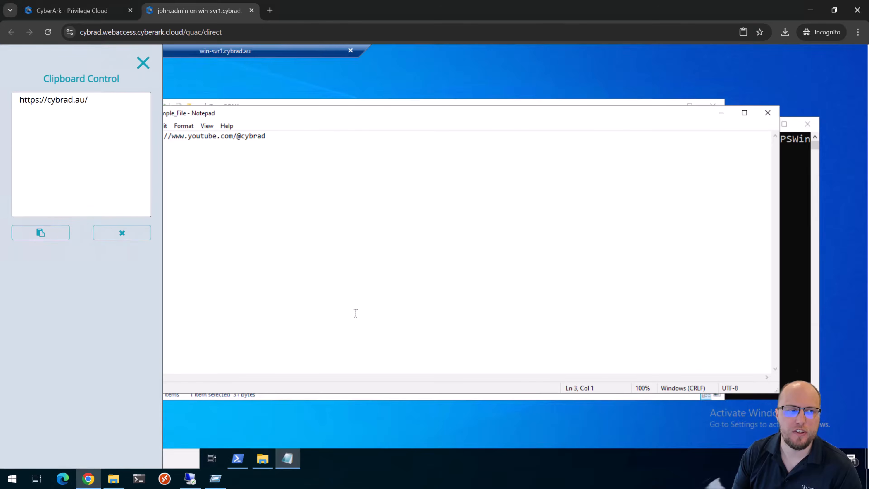
left_click(123, 152)
left_click_drag(82, 125, 1, 112)
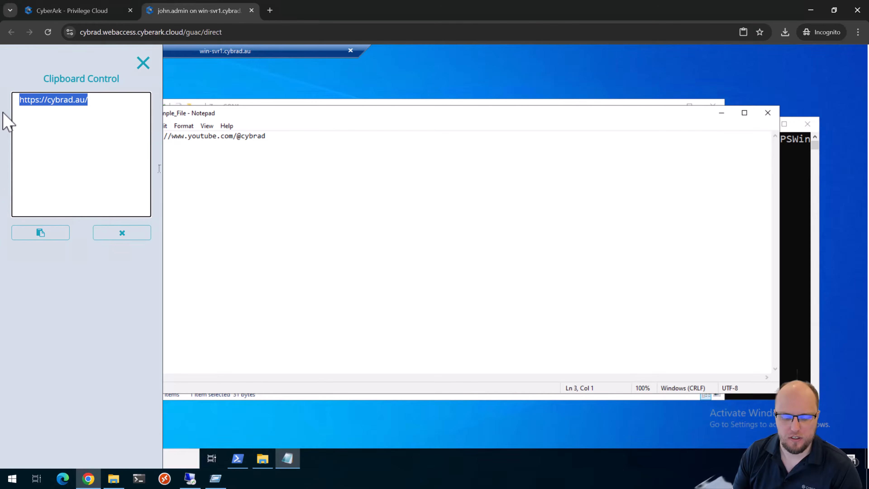
left_click(31, 236)
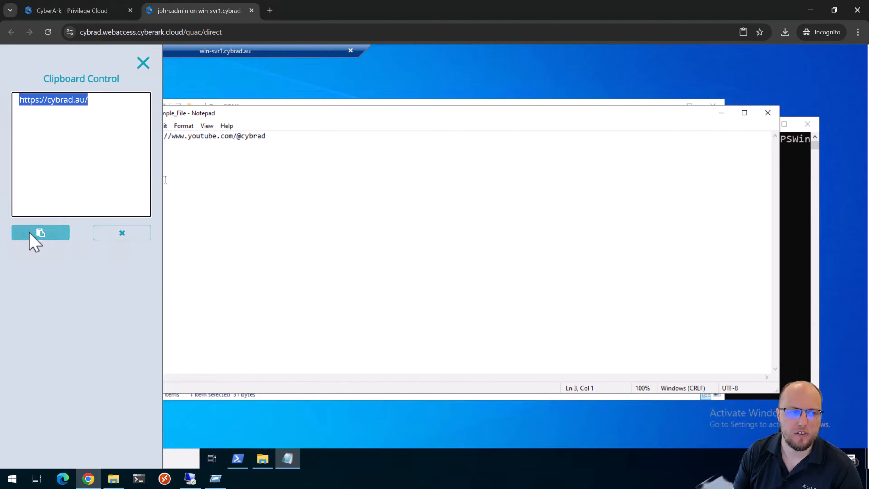
right_click(281, 189)
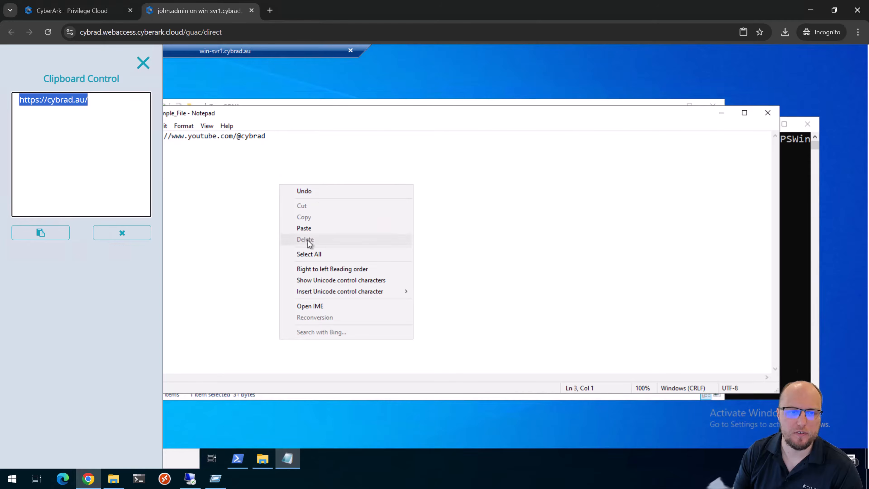
left_click(312, 228)
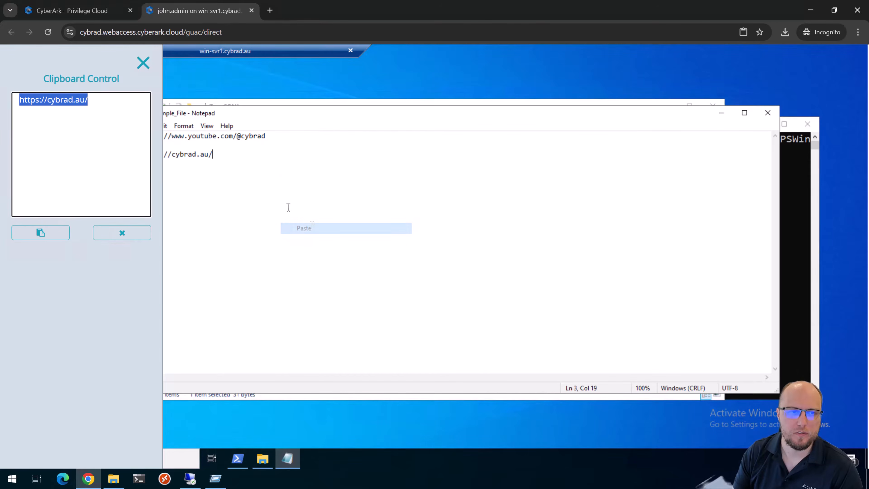
left_click(143, 64)
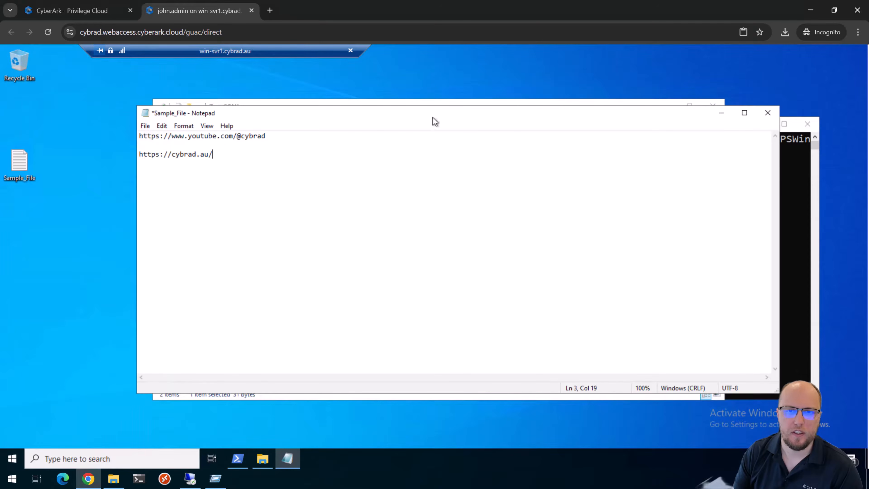
left_click(767, 113)
left_click(401, 264)
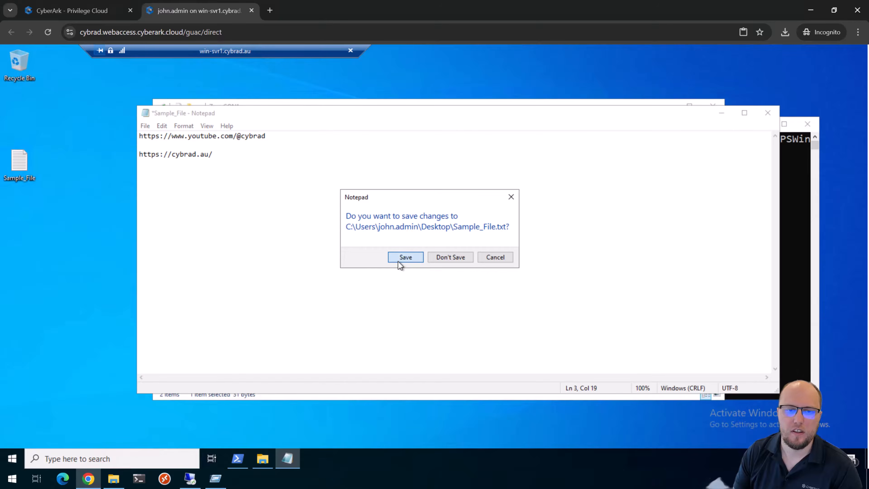
Step: Transfer the edited Sample_File through the Z drive's Download folder and save it in the local Downloads folder as Sample_File.txt
left_click(27, 171)
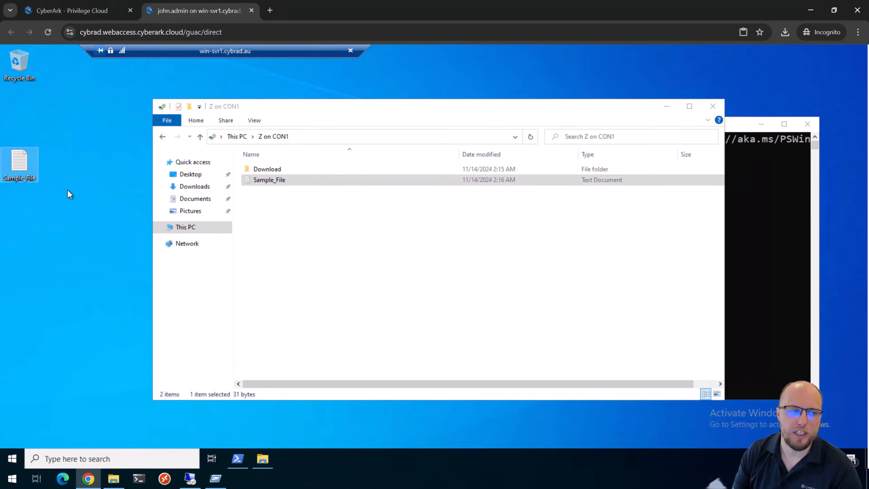
mouse_move(20, 165)
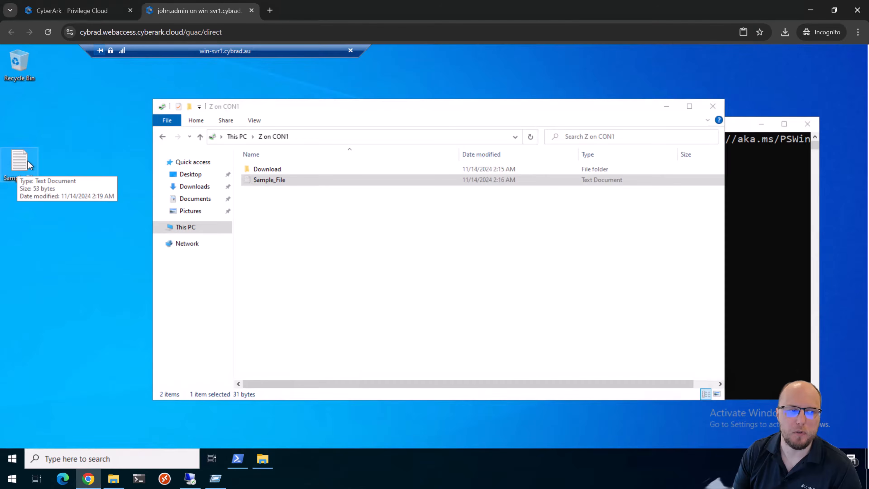
left_click_drag(23, 164, 279, 171)
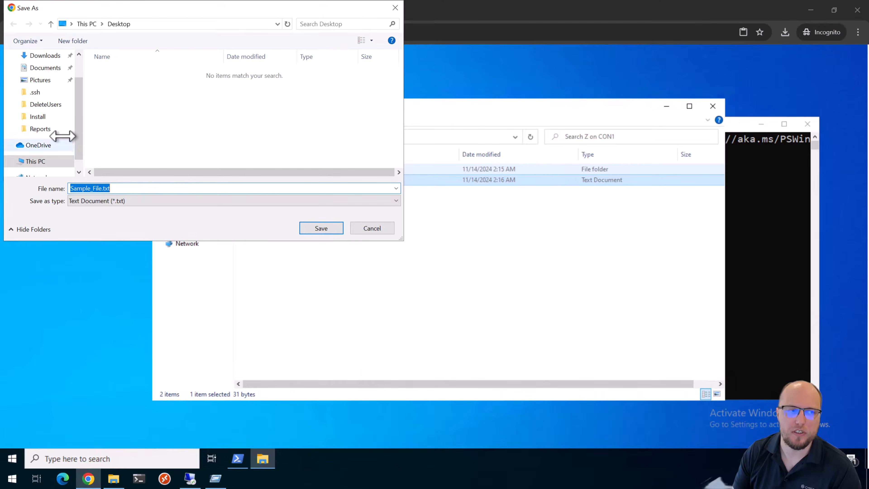
left_click(56, 58)
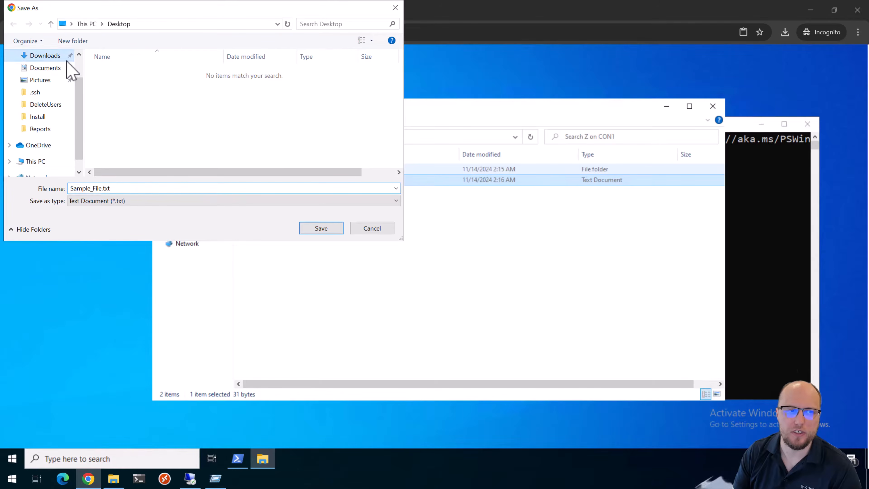
left_click(321, 228)
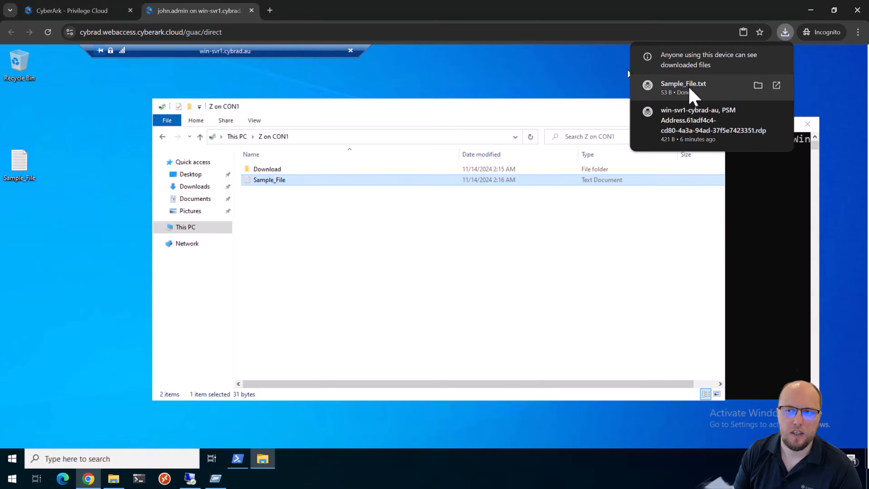
Step: Open the downloaded Sample_File.txt from the local Downloads folder to check its contents, then close it
left_click(737, 85)
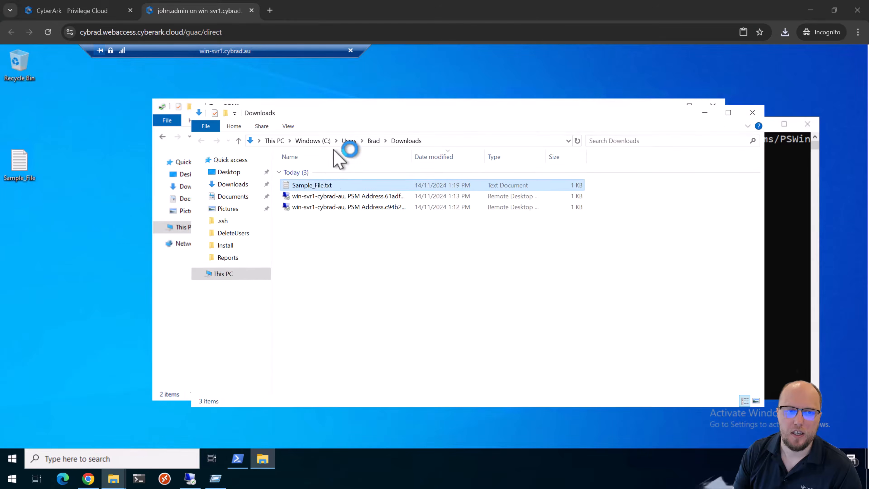
double_click(318, 186)
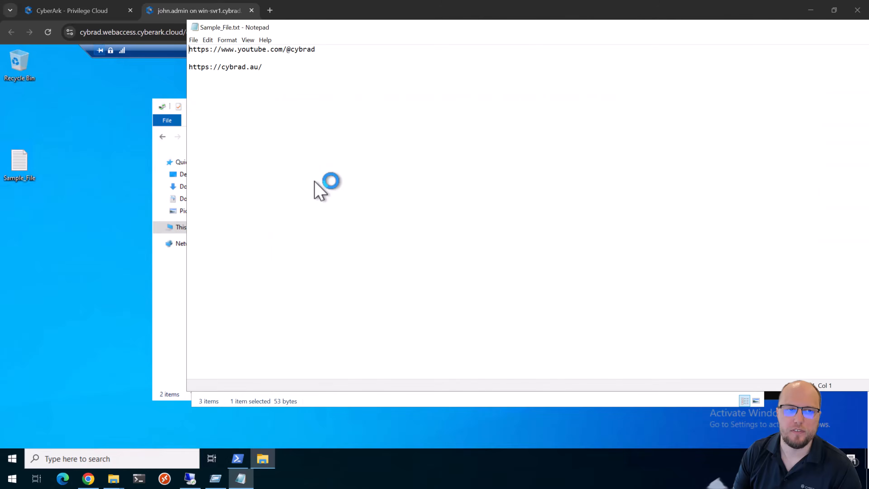
left_click_drag(118, 19, 142, 23)
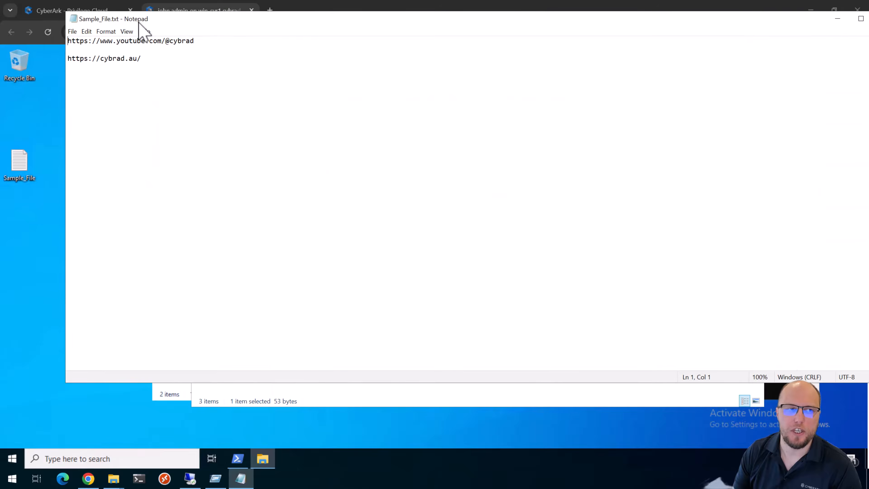
left_click(74, 20)
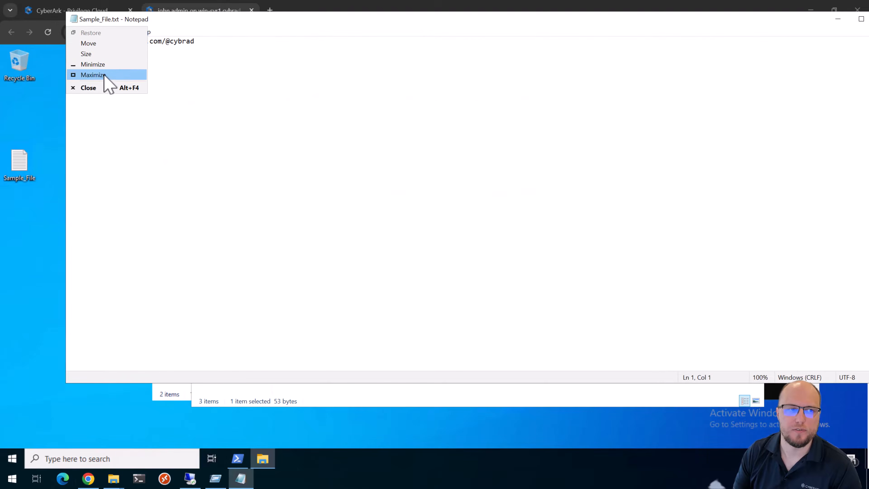
left_click(108, 90)
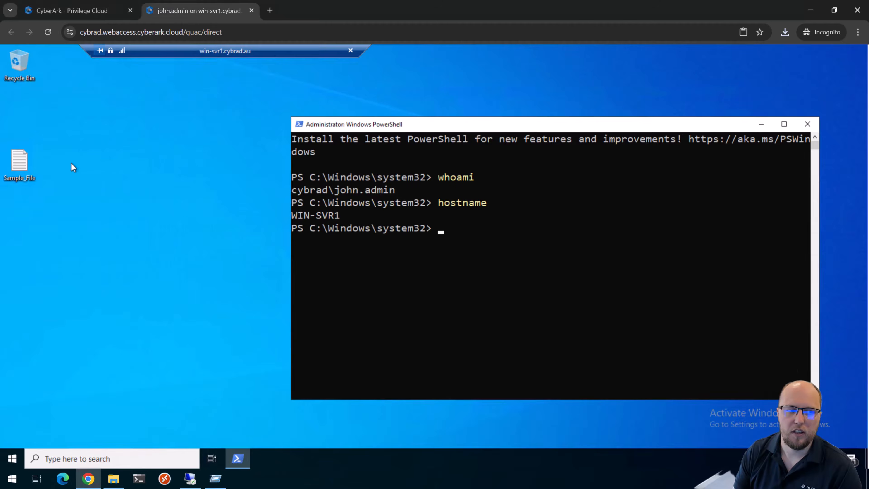
Step: Delete Sample_File from the remote desktop and close the browser-based session to win-svr1
left_click(23, 159)
key("Delete")
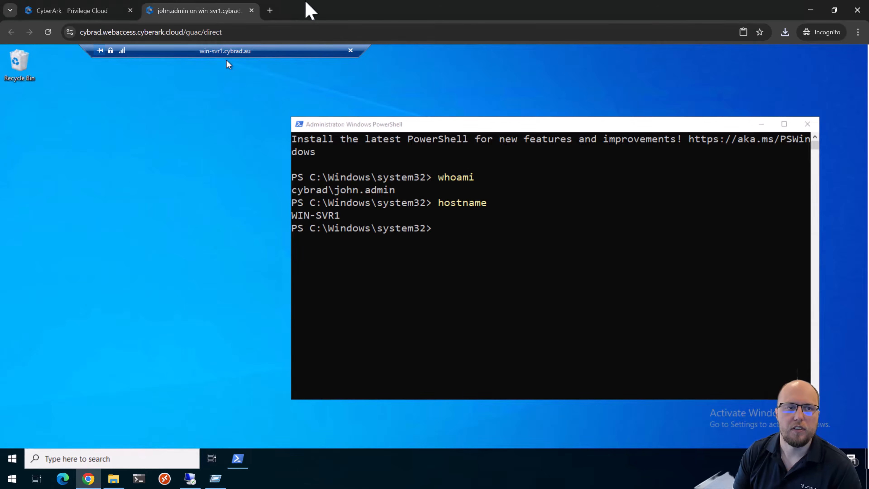
left_click(251, 11)
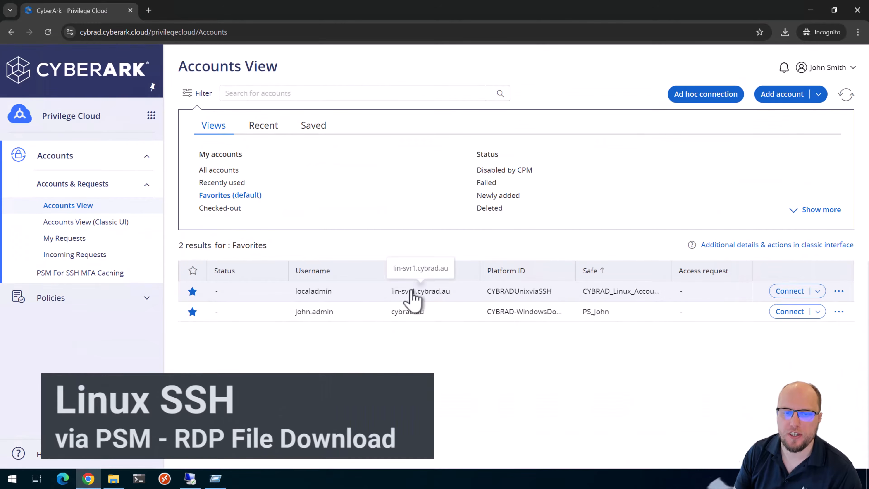
Step: Connect to lin-svr1.cybrad.au with the localadmin account through an RDP file, with In Browser turned off, and try the shell prompt
left_click(785, 292)
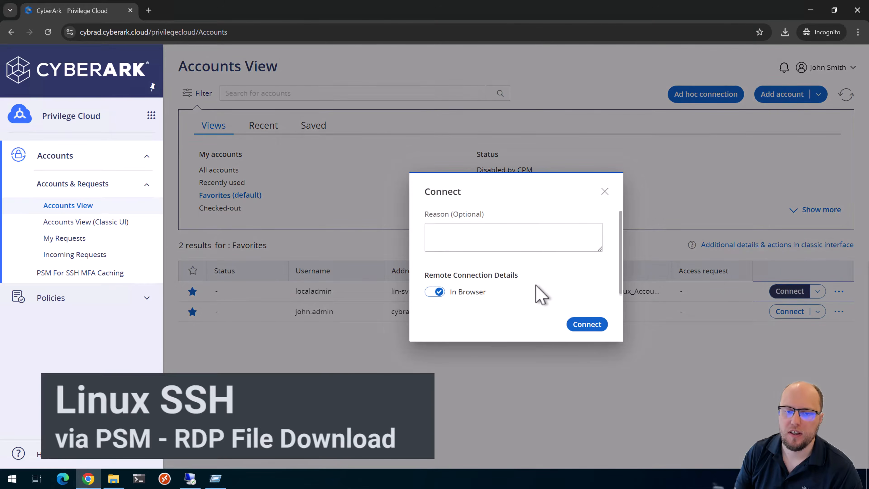
left_click(430, 293)
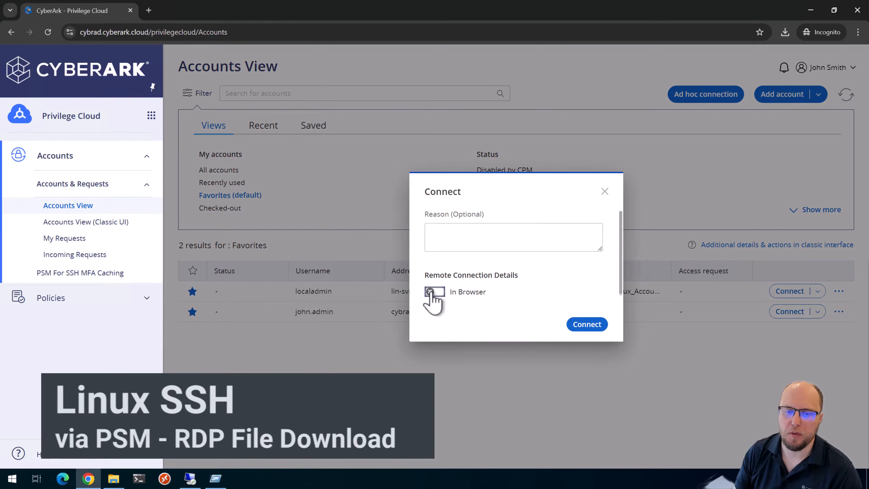
left_click(586, 324)
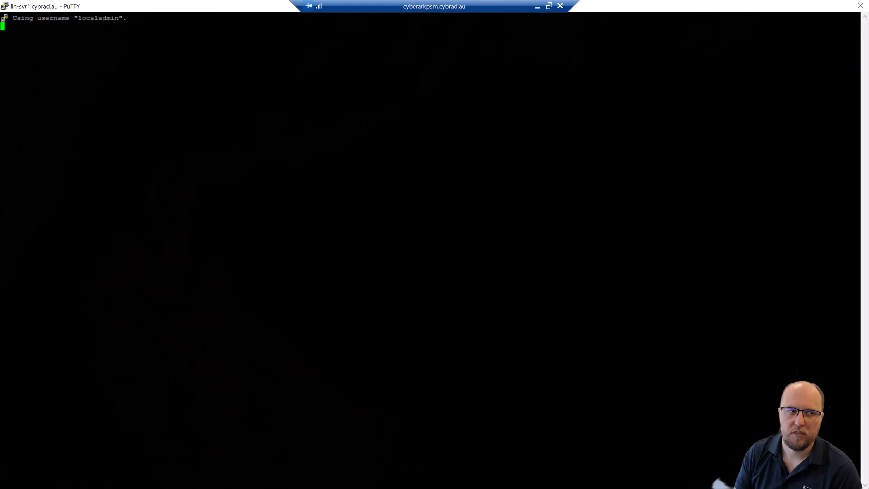
key("Return")
key("Return")
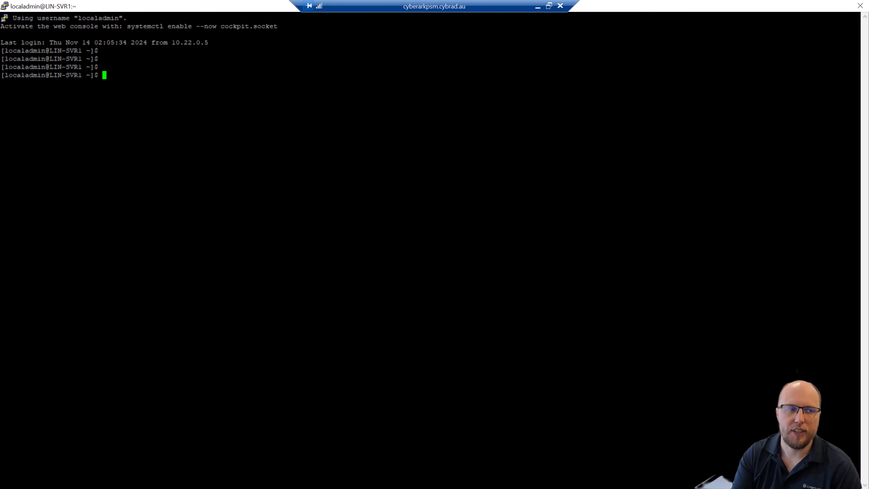
Step: End the Linux SSH session on lin-svr1 with the exit command
type("ex")
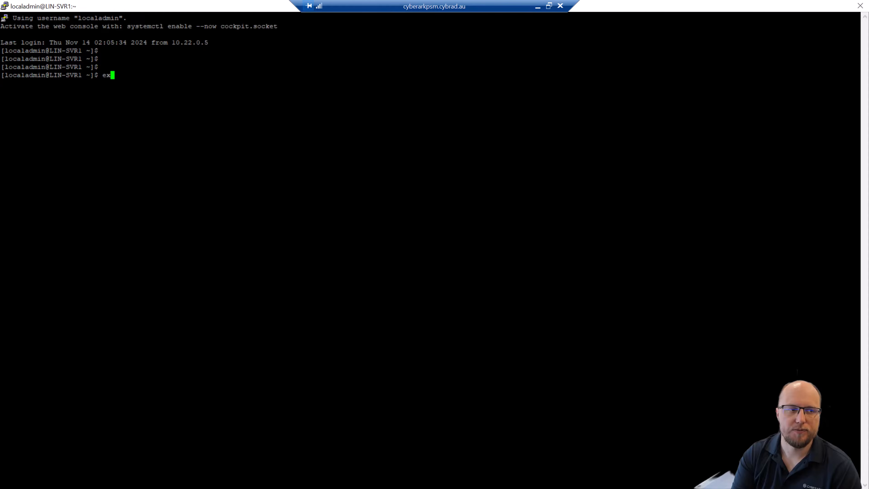
type("it")
key("Return")
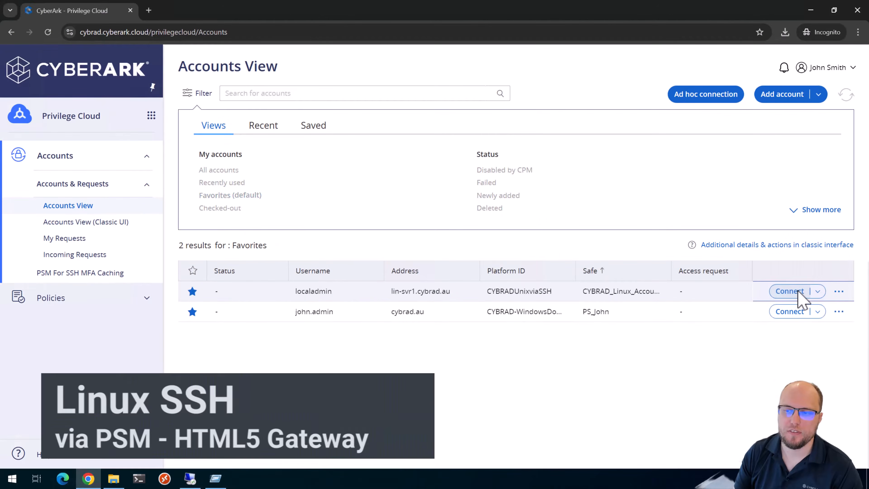
Step: Connect to lin-svr1.cybrad.au with the localadmin account in an in-browser session
left_click(797, 292)
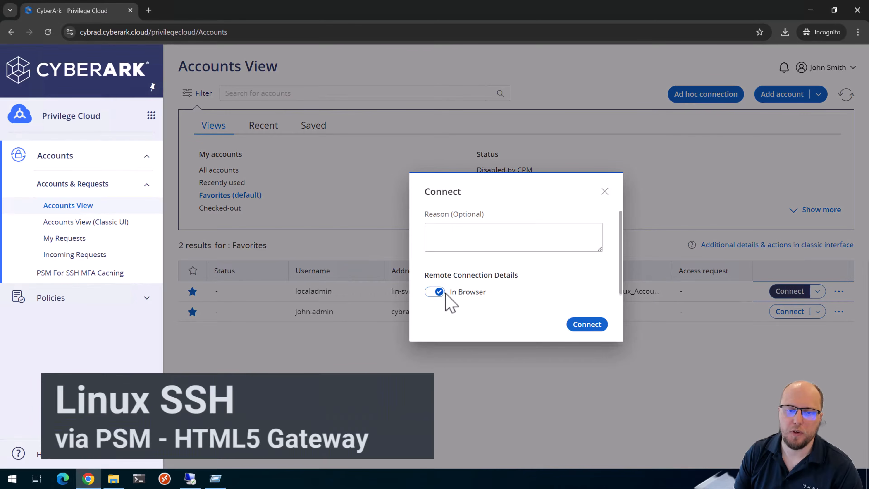
left_click(587, 324)
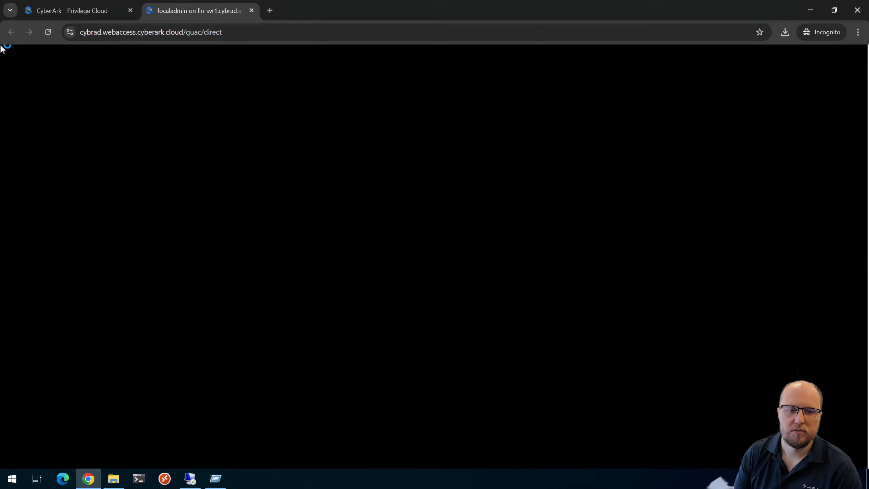
left_click(433, 327)
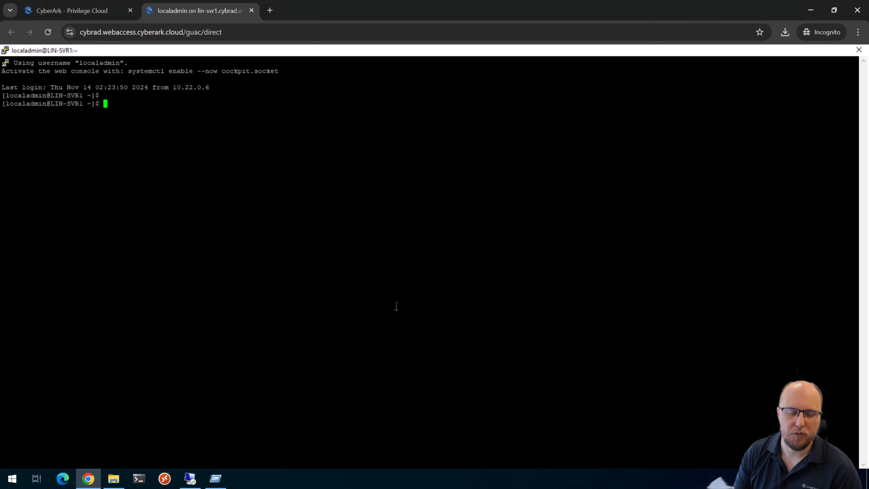
Step: Show and dismiss the session's Clipboard Control, and end the in-browser Linux session with exit
key("ctrl+alt+shift")
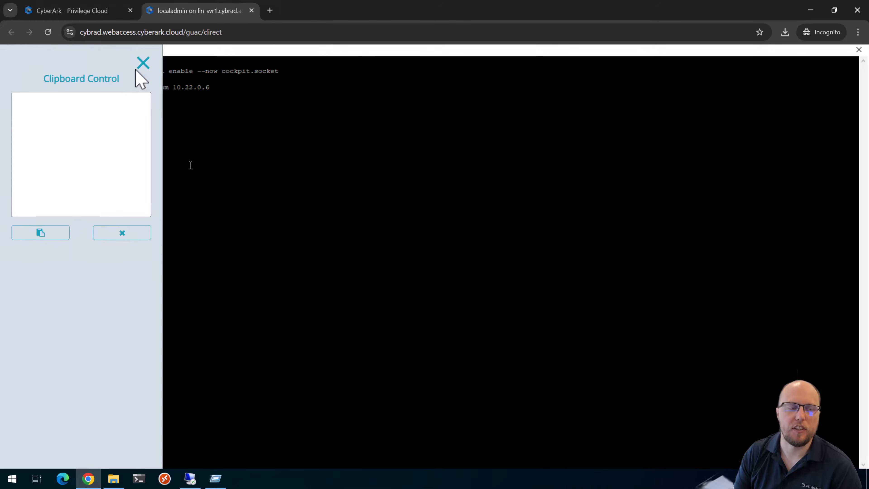
left_click(143, 63)
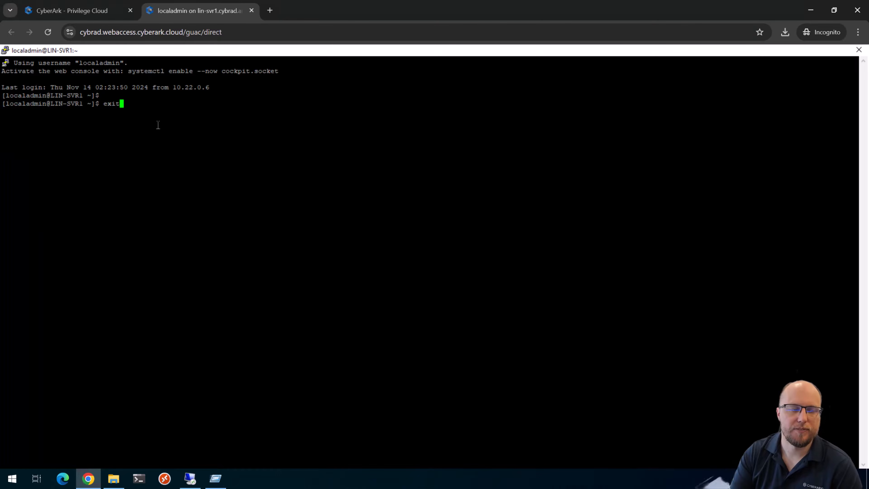
key("Return")
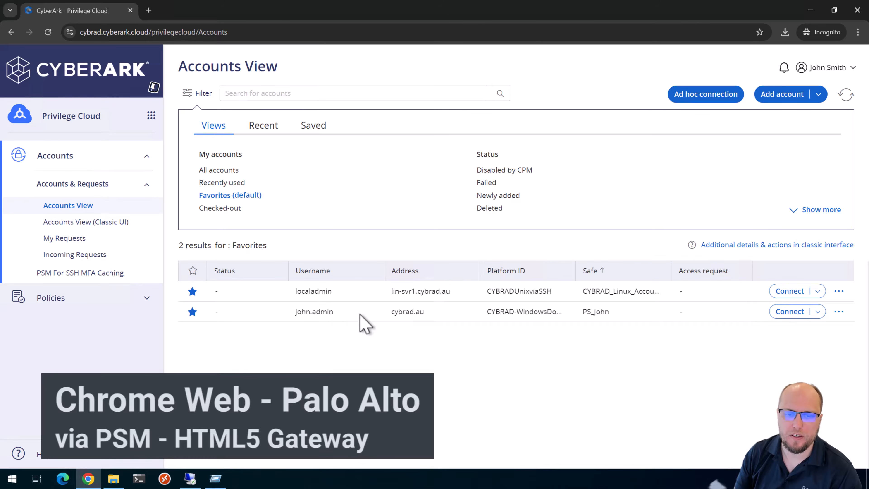
Step: Connect the cybrad.au domain account to firewall.cybrad.au in the browser using Palo Alto Web - Domain - Chrome, and close the session once its dashboard loads
left_click(817, 311)
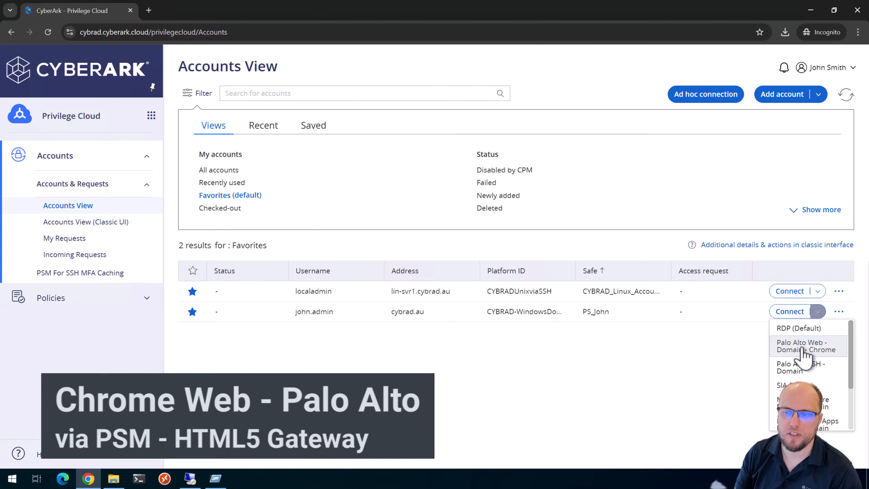
left_click(805, 347)
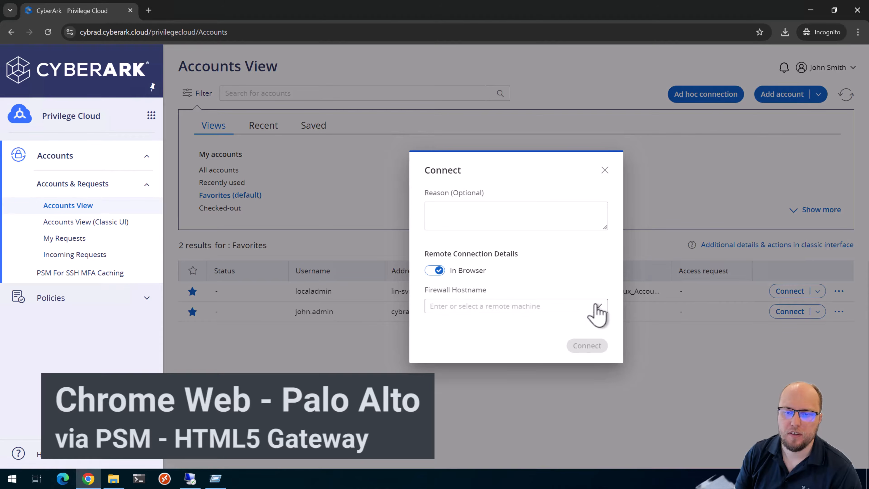
left_click(599, 310)
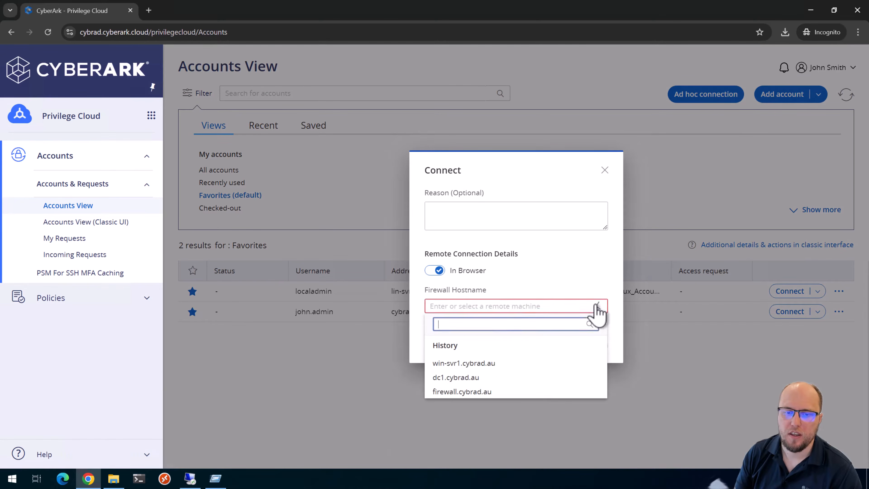
left_click(465, 391)
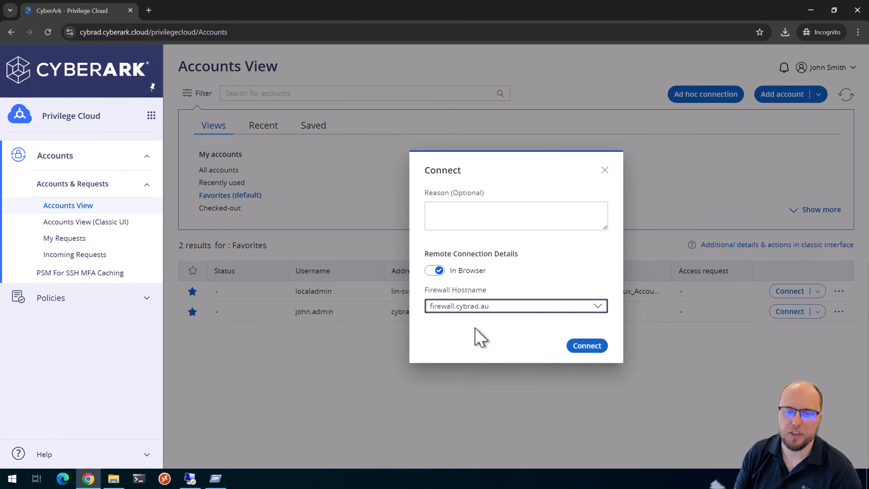
left_click(589, 348)
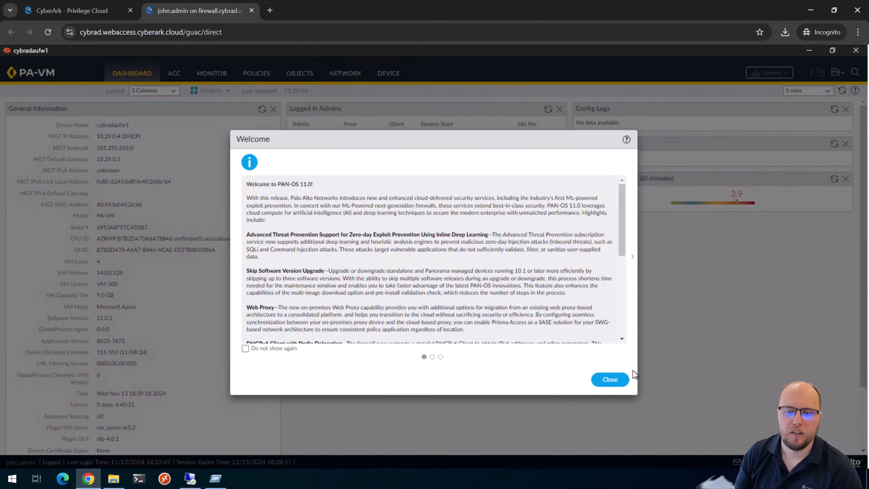
left_click(251, 10)
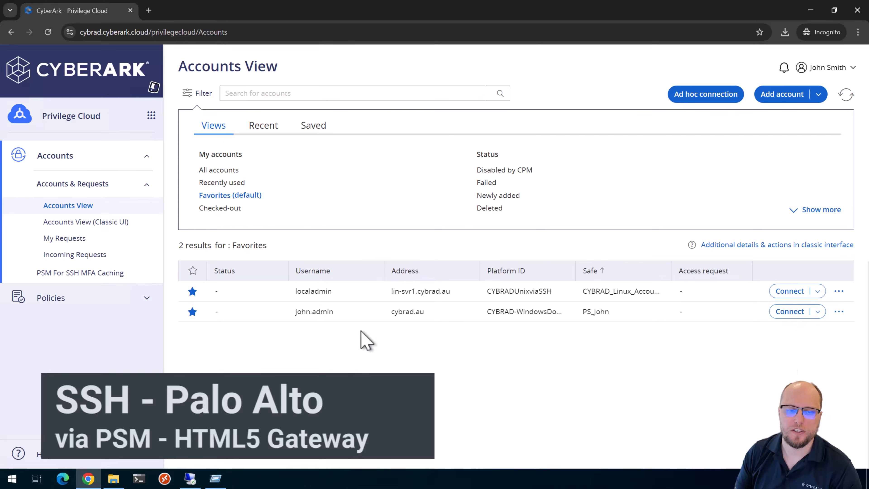
Step: Connect the cybrad.au domain account to firewall.cybrad.au in the browser using Palo Alto SSH - Domain
left_click(817, 312)
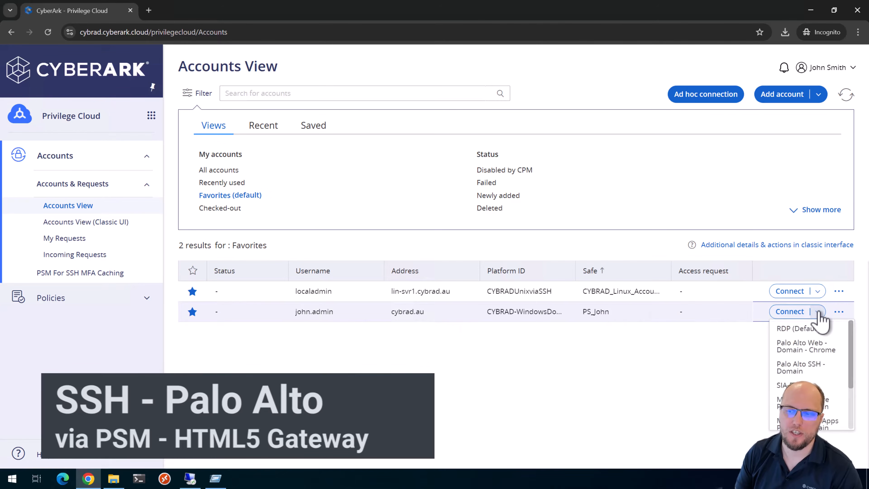
left_click(802, 368)
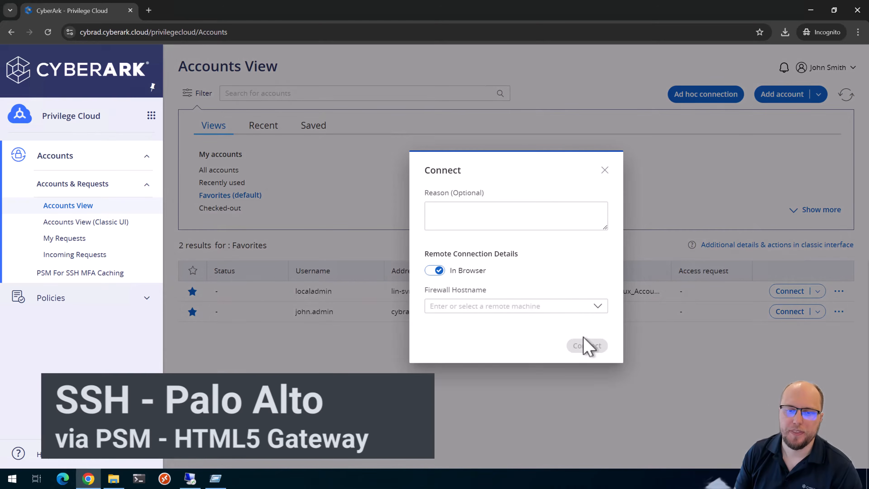
left_click(598, 308)
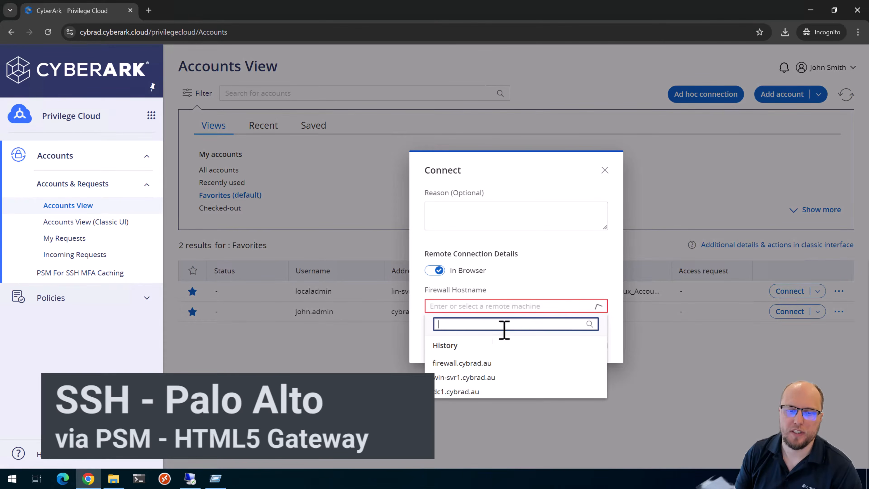
left_click(467, 363)
left_click(583, 351)
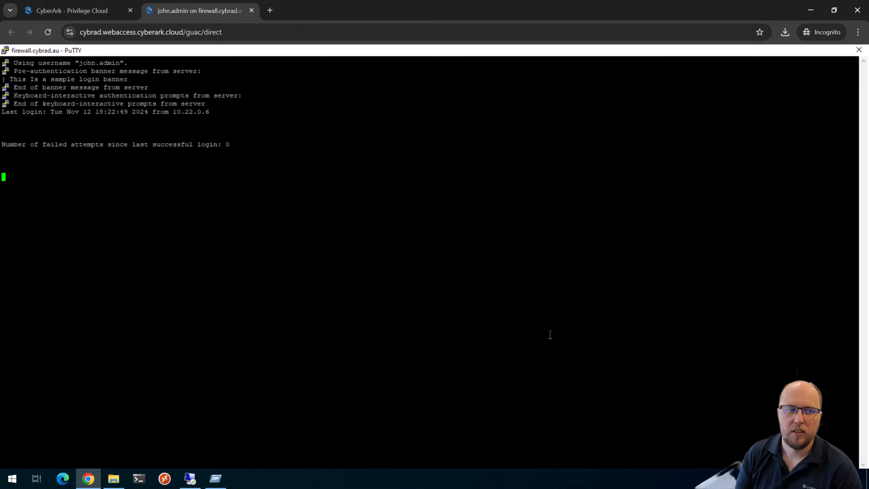
Step: Try the firewall's command prompt with blank lines and end the SSH session with exit
key("Return")
key("Return")
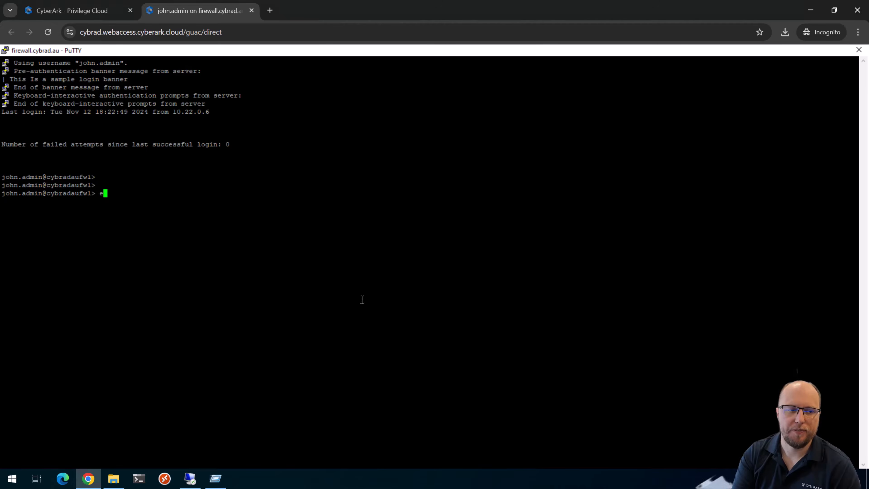
type("exit")
key("Return")
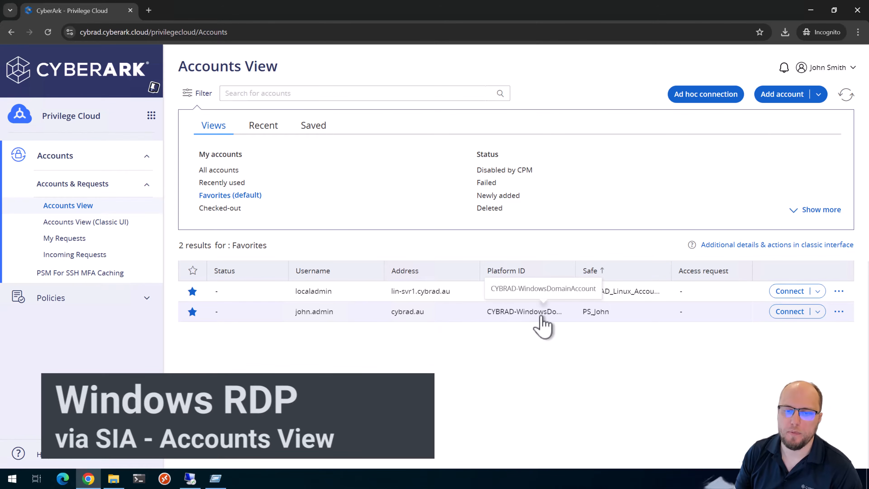
Step: Connect the cybrad.au domain account to win-svr1.cybrad.au using SIA-RDP, accept the unknown publisher, and leave the remote desktop after viewing it
left_click(817, 311)
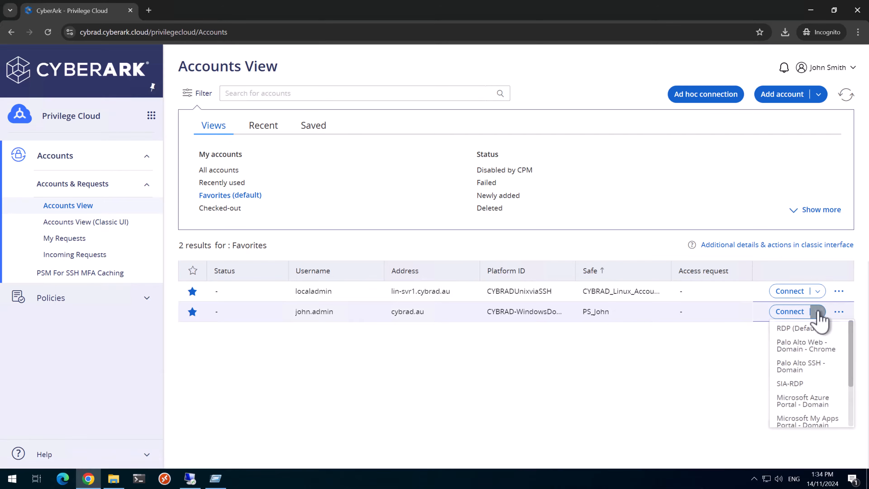
left_click(797, 385)
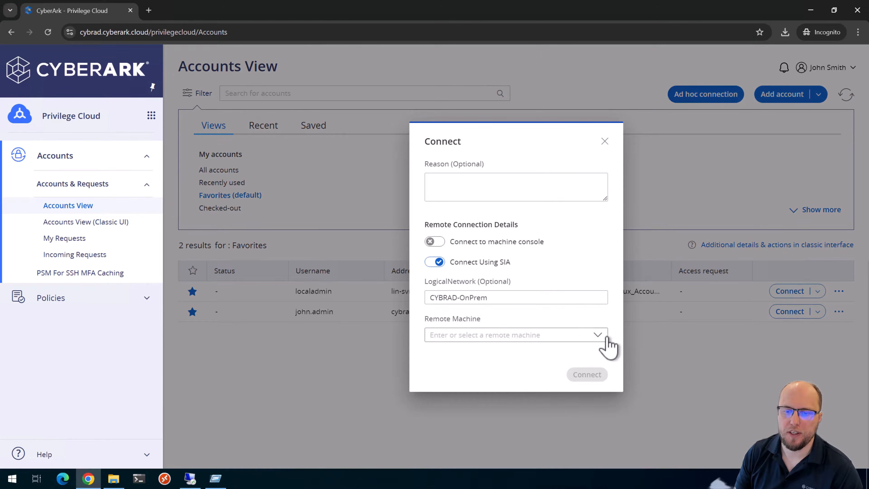
left_click(598, 335)
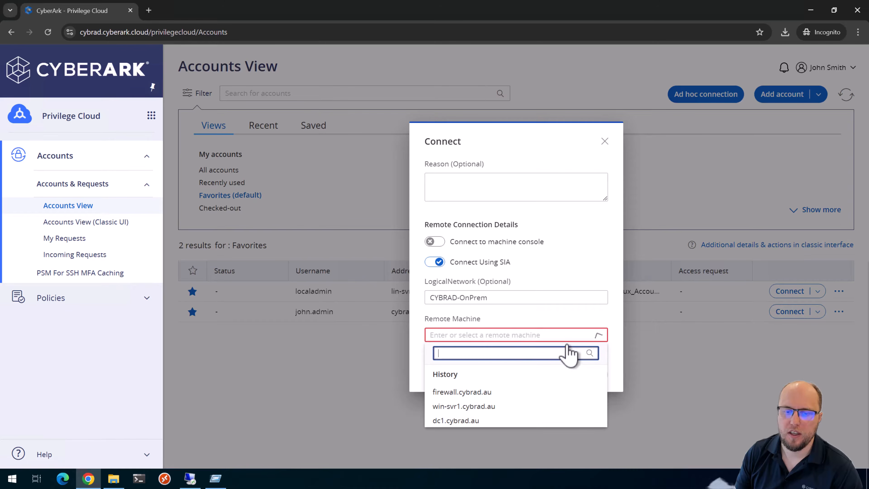
left_click(465, 407)
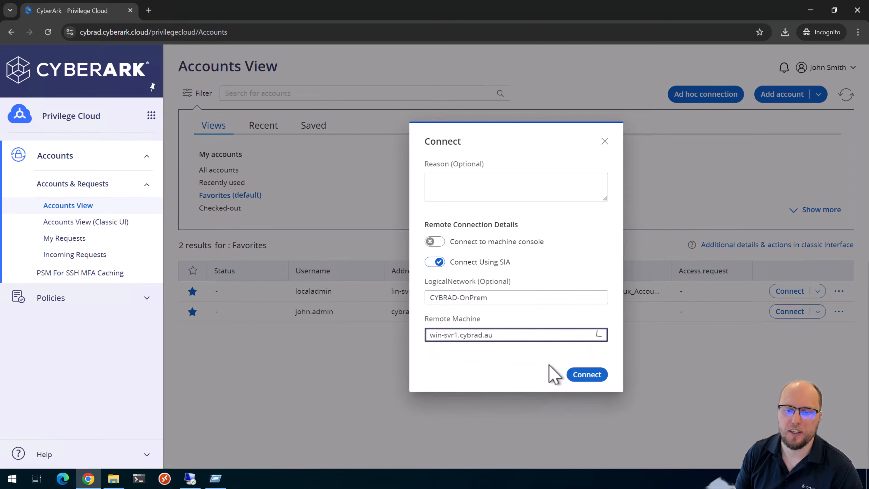
left_click(585, 374)
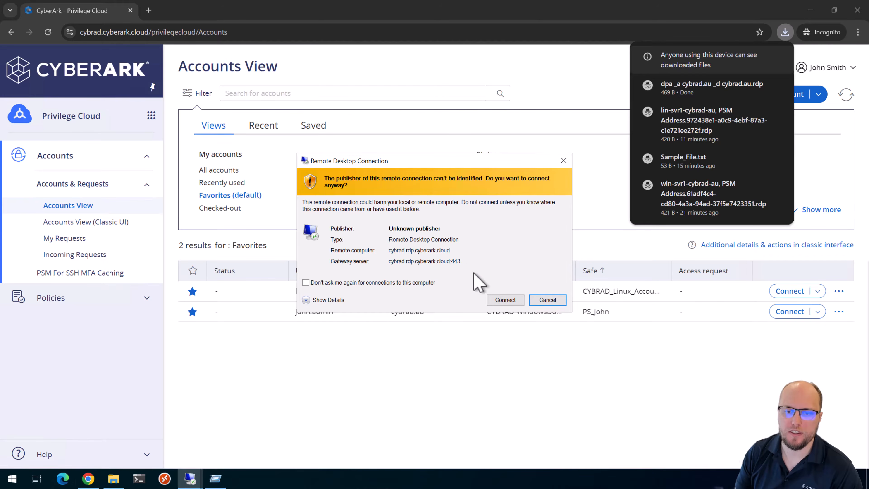
left_click(496, 301)
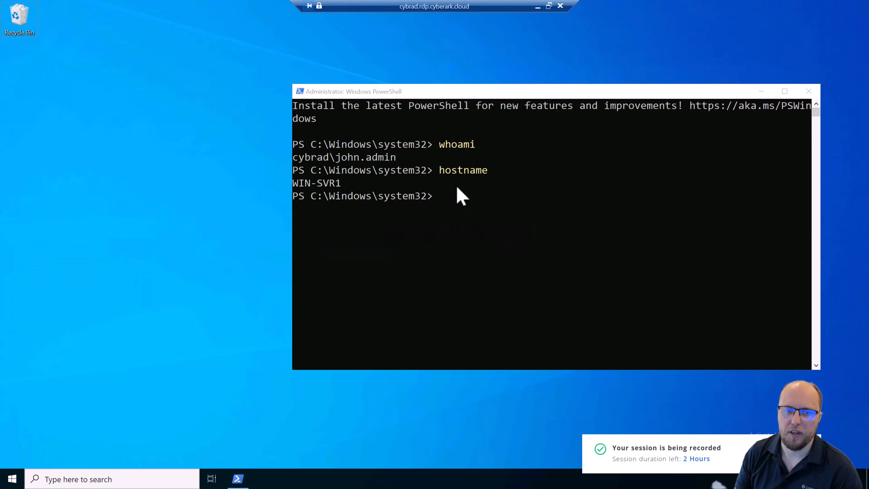
left_click(549, 6)
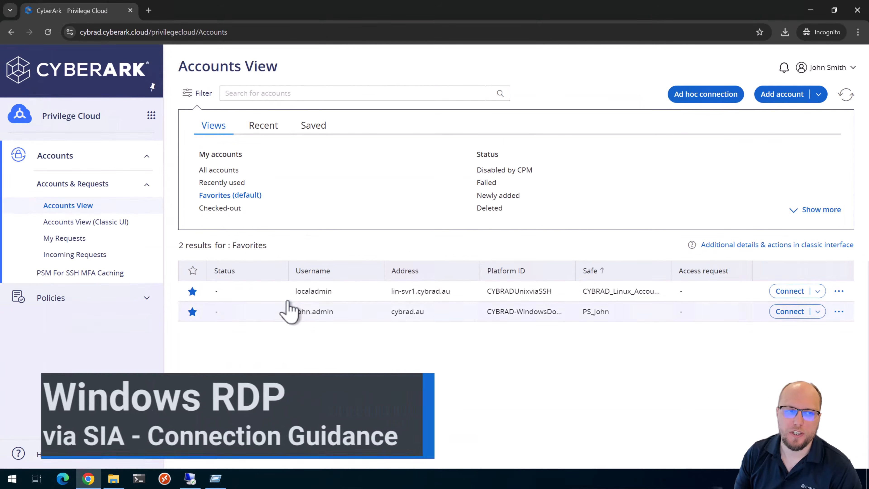
Step: Switch to the Secure Infrastructure Access service and choose vaulted credentials for the RDP target
left_click(151, 117)
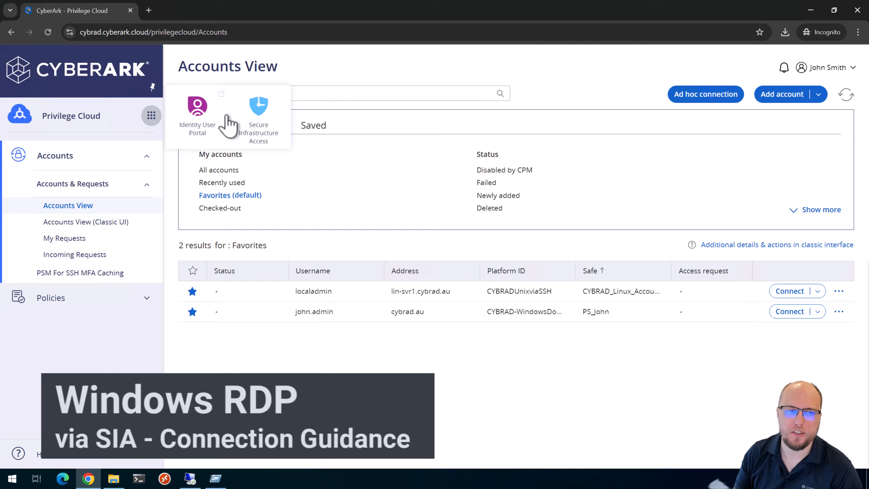
left_click(262, 116)
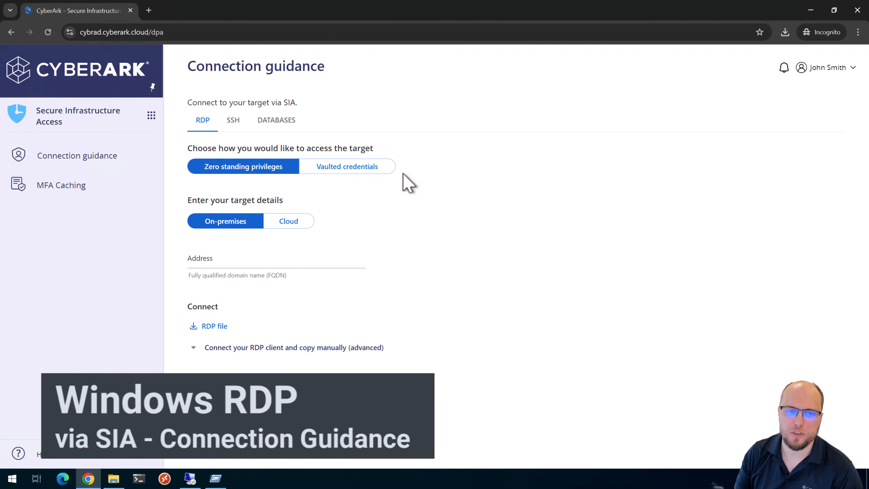
left_click(350, 170)
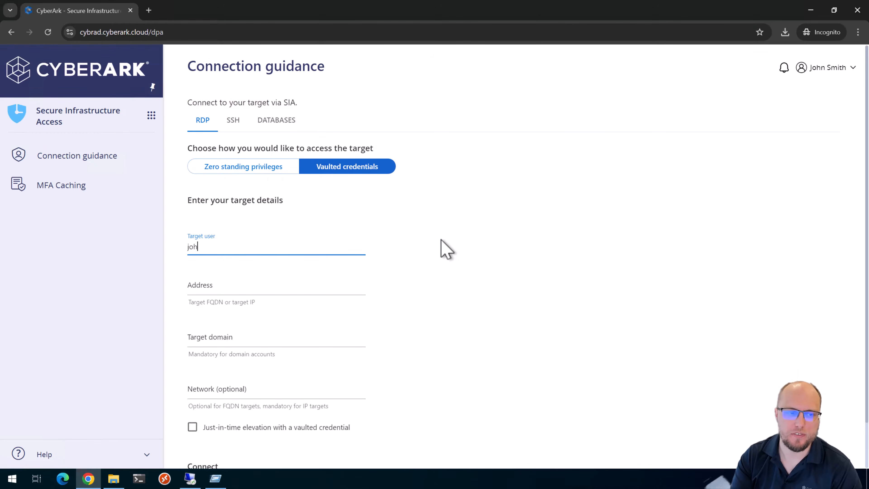
Step: Enter the target username, address win-svr1.cybrad.au and domain cybrad.au for vaulted-credential access, and download the RDP file
type("john.admin")
left_click(242, 287)
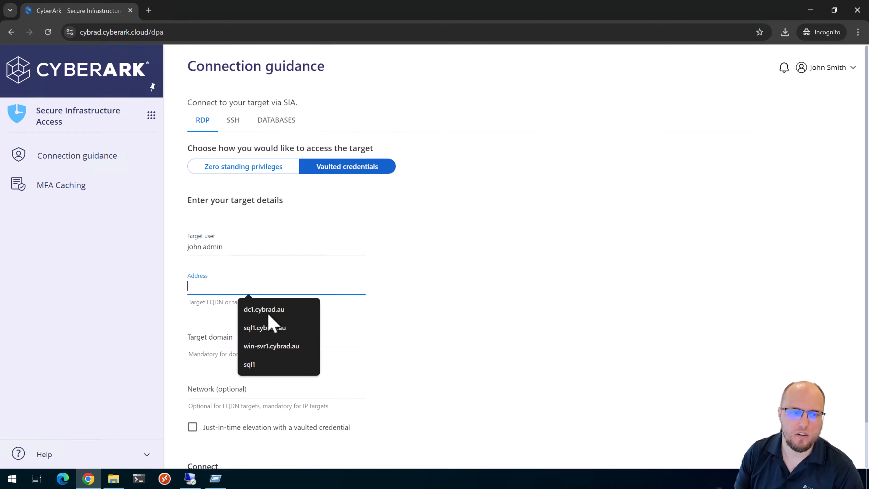
left_click(271, 346)
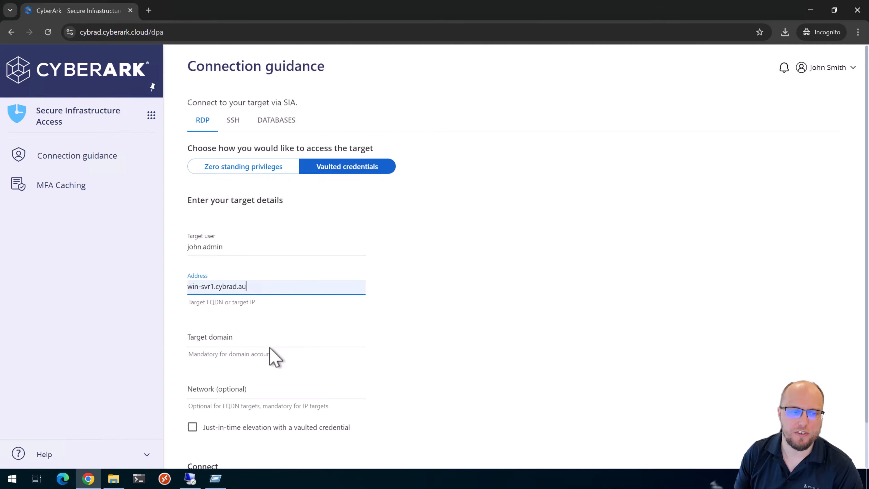
left_click(232, 338)
left_click(266, 365)
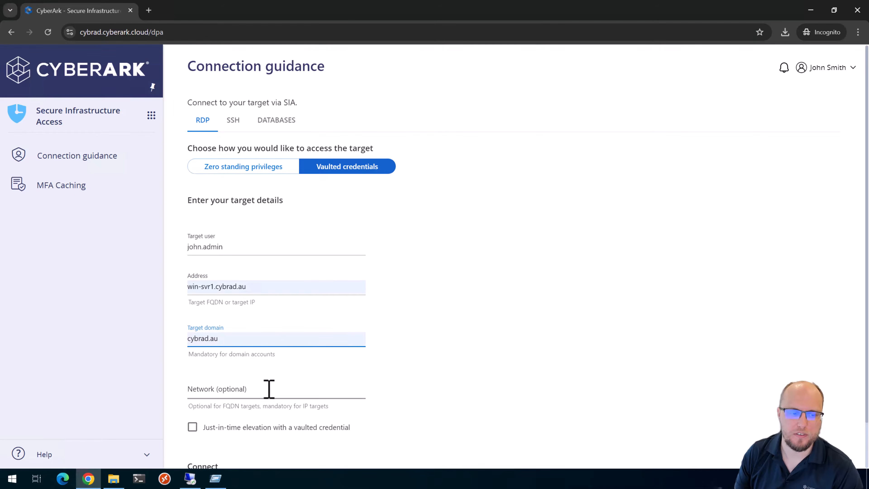
scroll(247, 411, "down", 1)
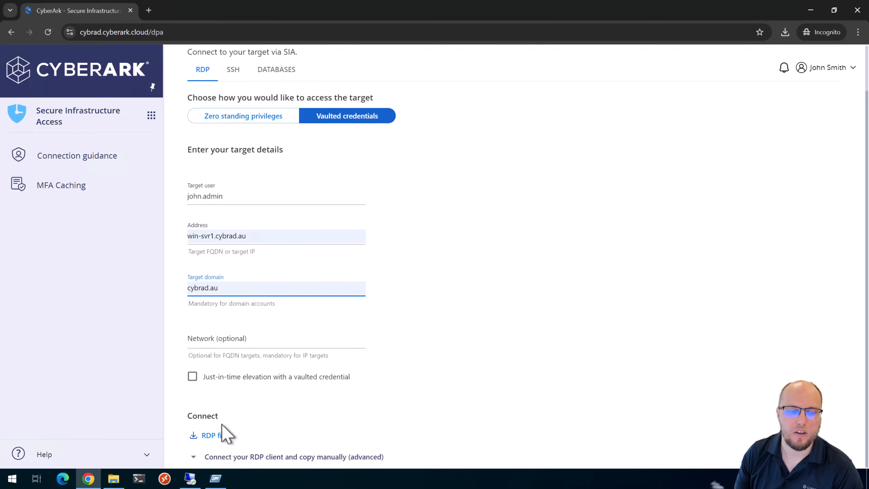
left_click(214, 436)
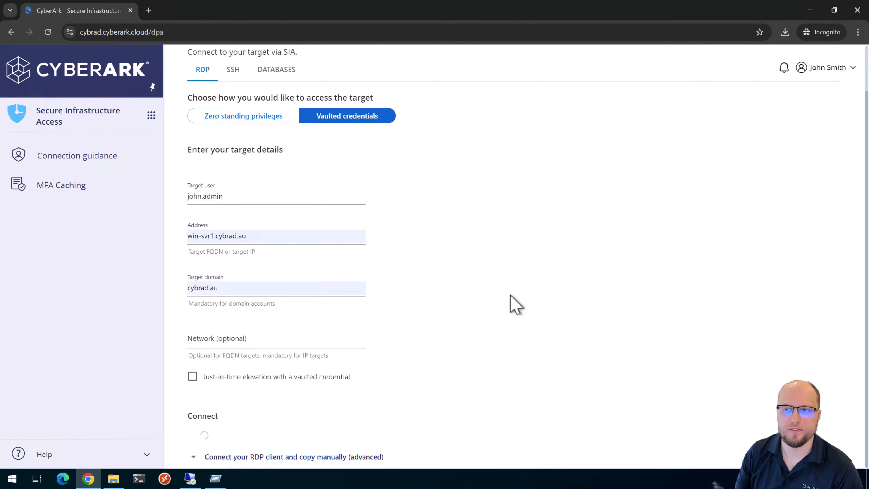
Step: Open the newly downloaded RDP file for win-svr1.cybrad.au and connect despite the unknown publisher
left_click(784, 32)
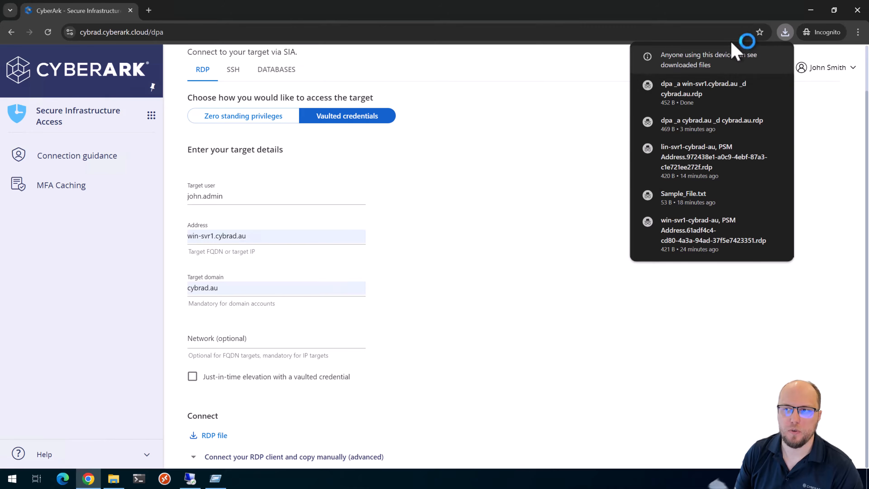
left_click(688, 94)
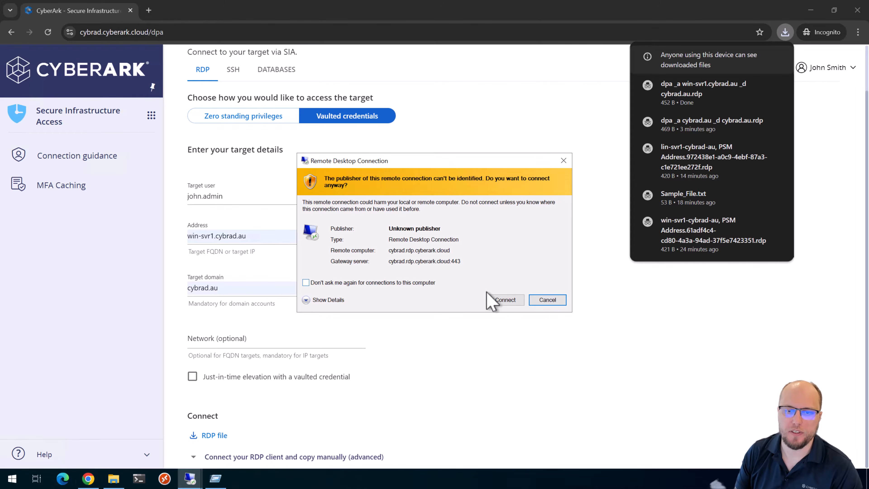
left_click(504, 301)
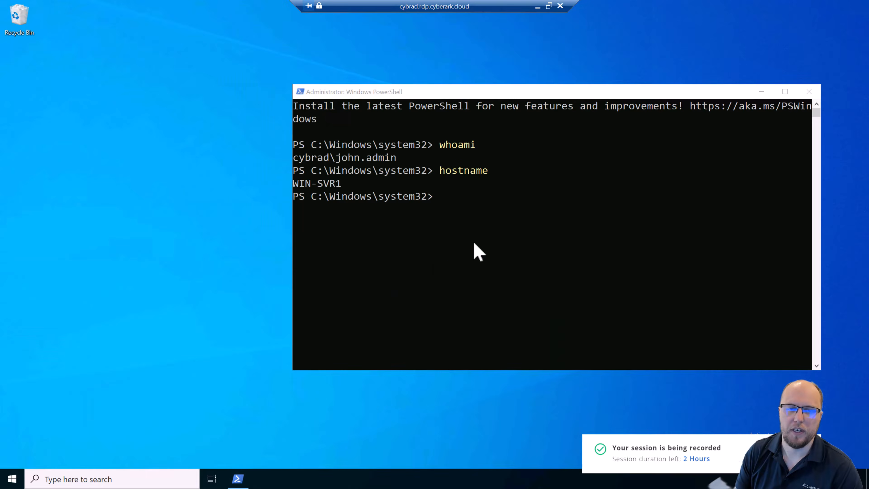
Step: Restore the win-svr1 remote session to a window, enlarge and reposition it, and close it along with the downloads list
left_click(549, 6)
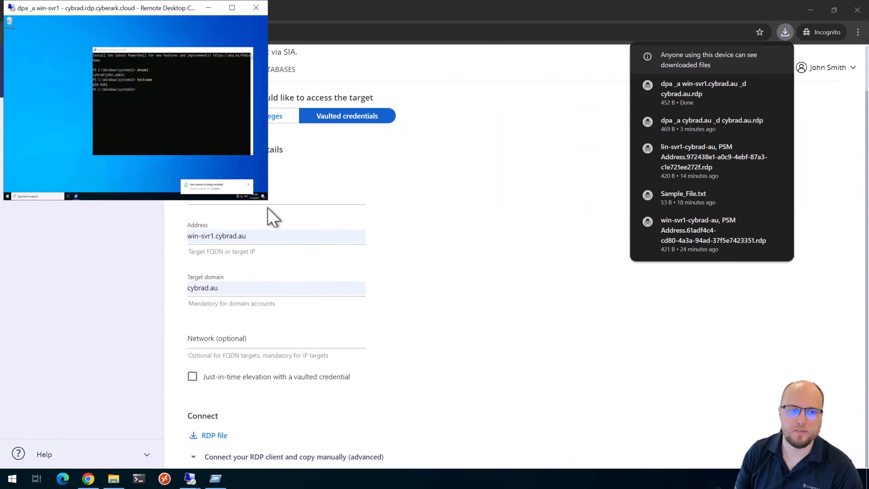
left_click_drag(266, 199, 596, 362)
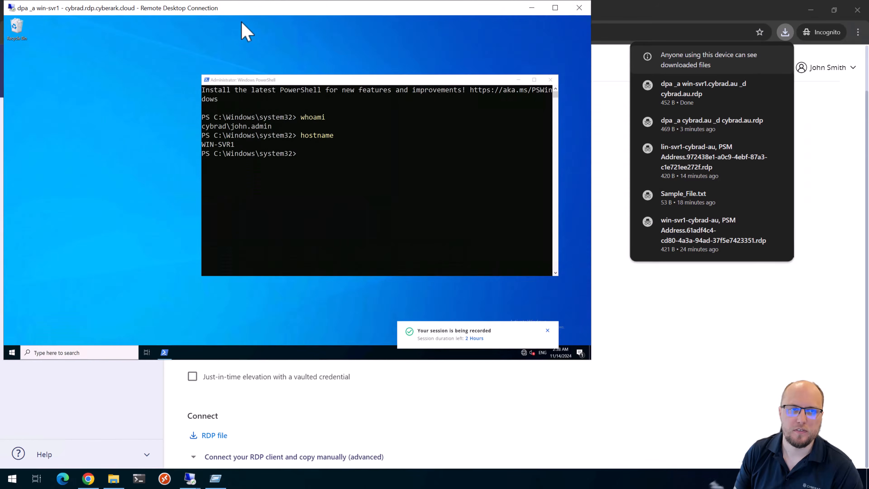
left_click_drag(256, 12, 356, 72)
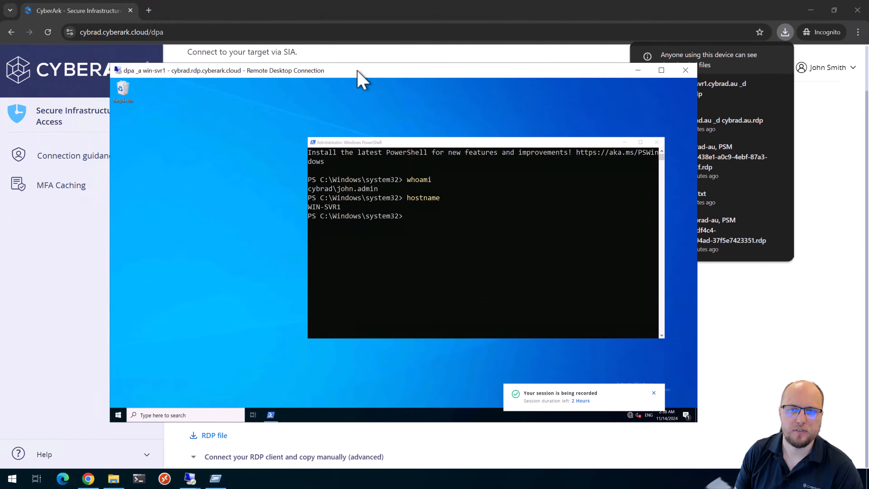
left_click(685, 70)
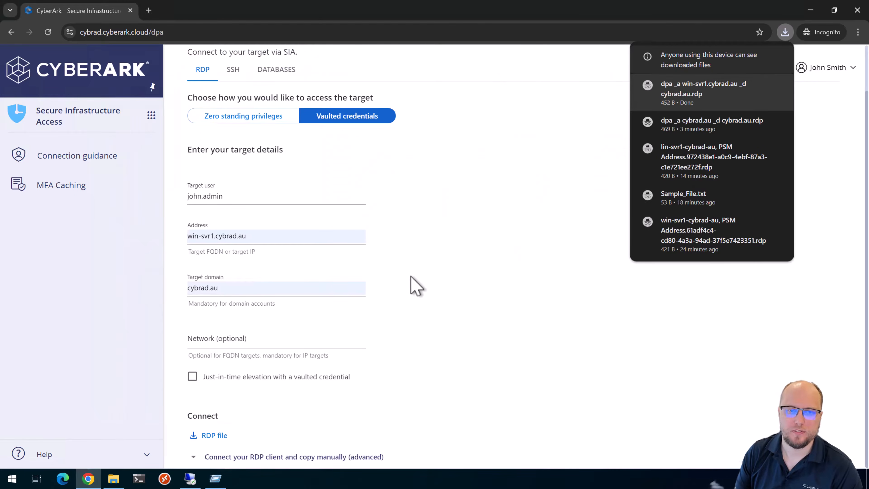
left_click(432, 276)
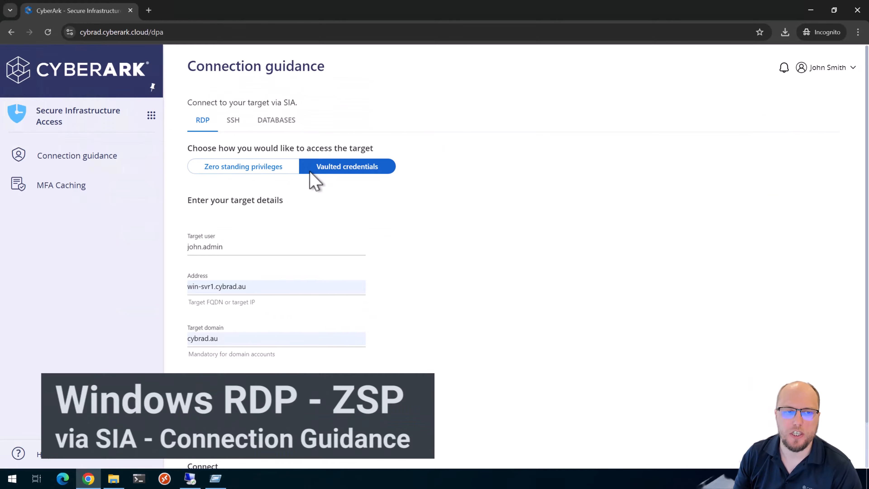
Step: Connect to on-premises target win-svr1.cybrad.au with zero standing privileges using a downloaded RDP file, accepting the unknown publisher
left_click(247, 170)
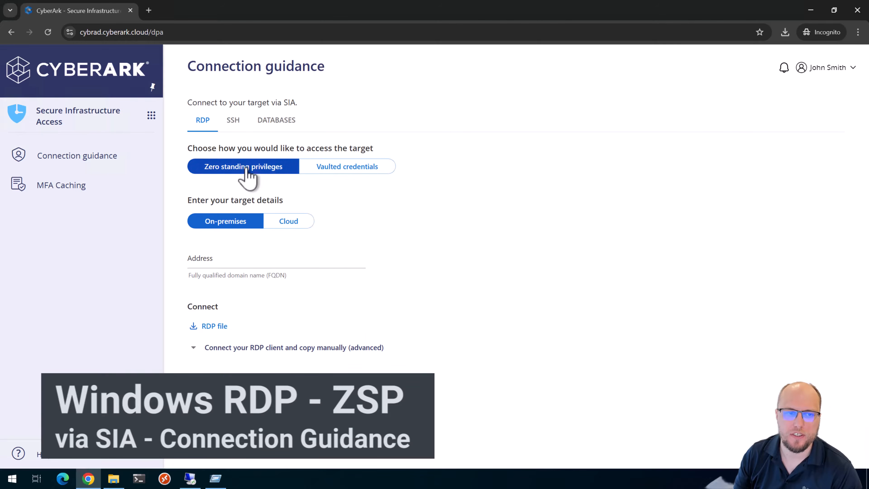
left_click(236, 261)
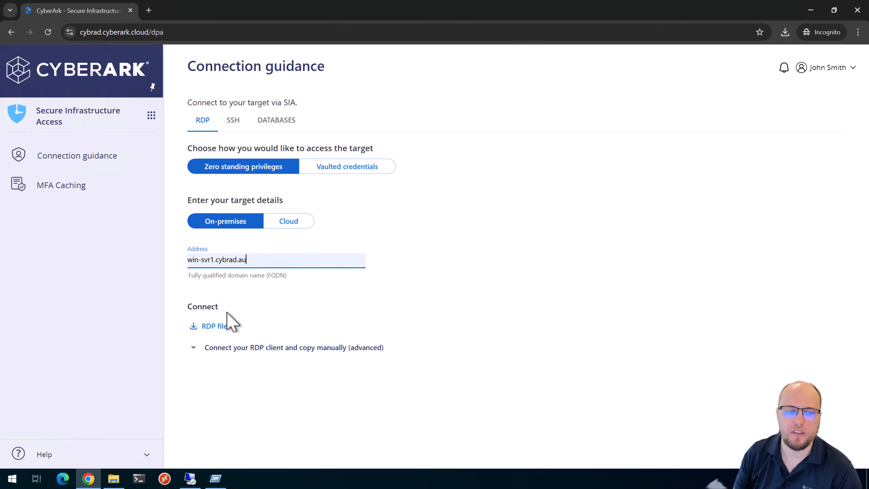
left_click(205, 328)
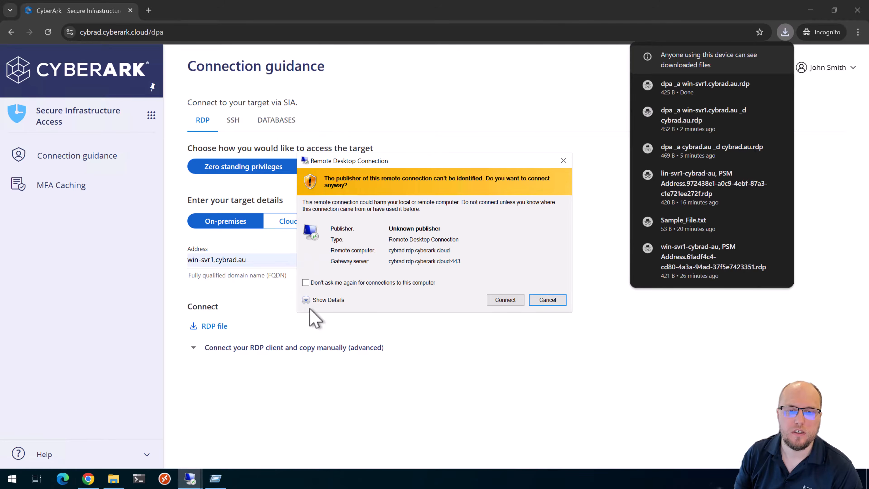
left_click(503, 301)
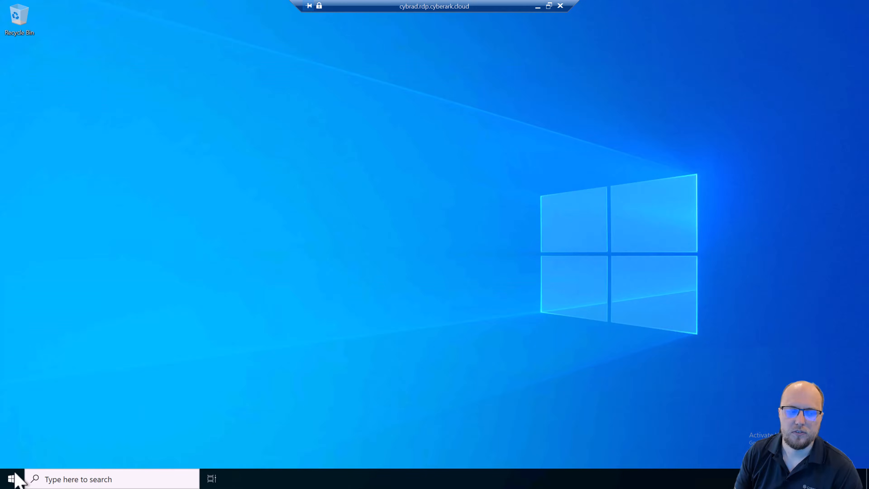
Step: Launch Windows PowerShell as administrator on the remote server, enlarge its text, and run whoami to check the session's account
right_click(12, 479)
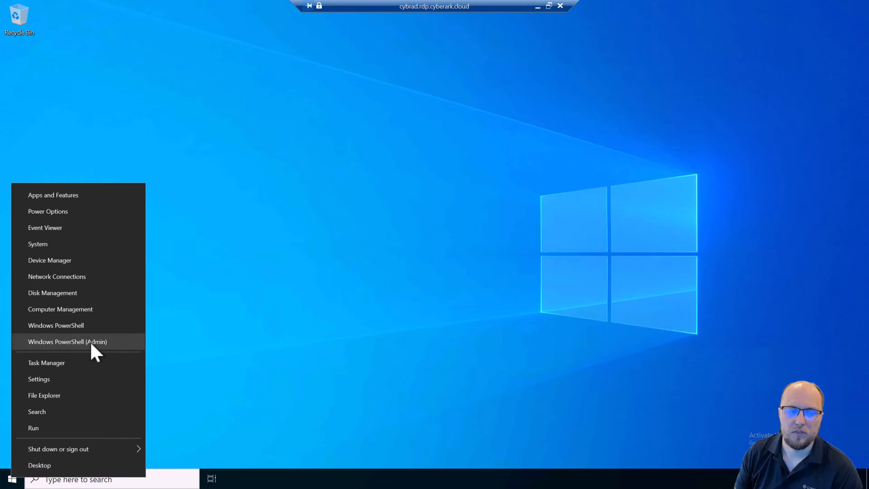
left_click(91, 343)
left_click(407, 301)
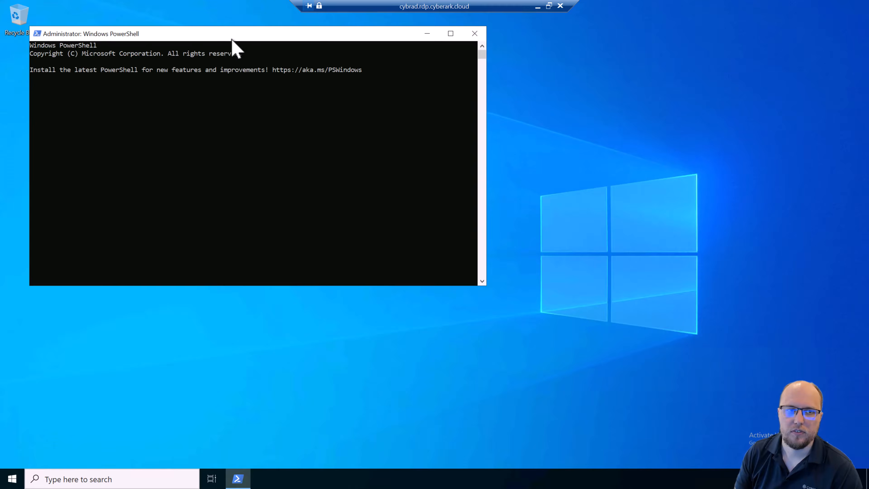
scroll(415, 197, "up", 5, "ctrl")
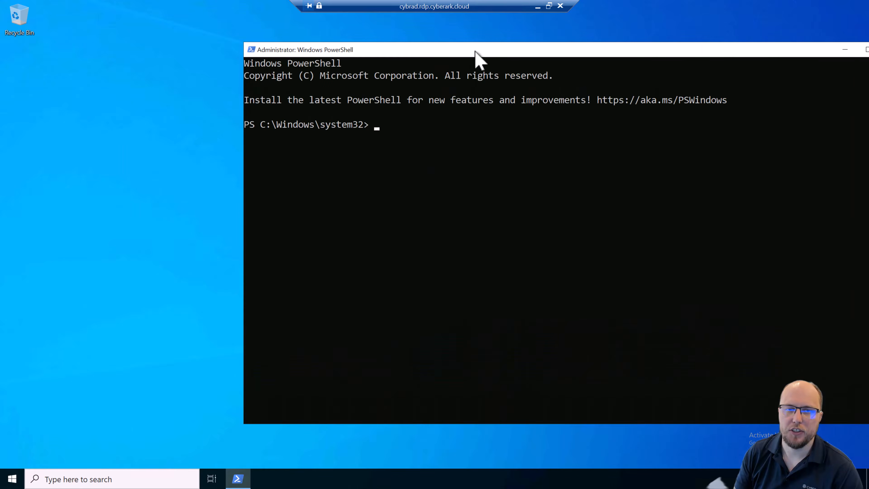
left_click_drag(461, 49, 410, 39)
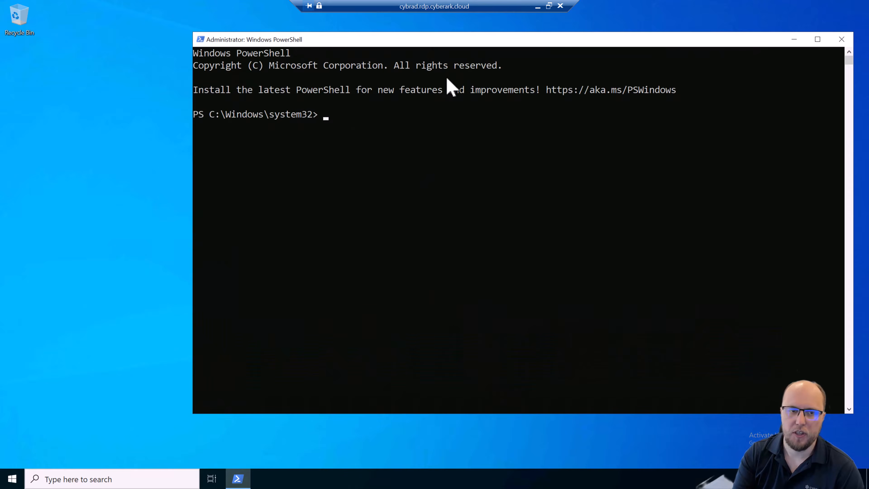
key("Return")
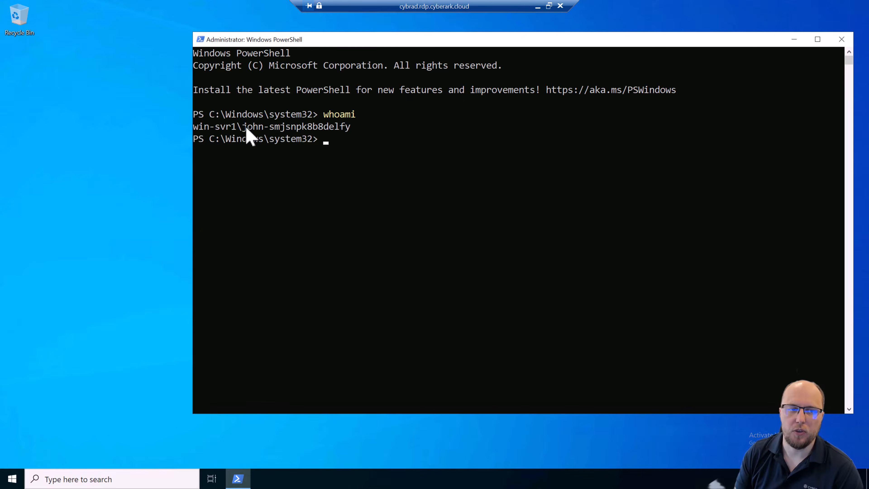
left_click(369, 156)
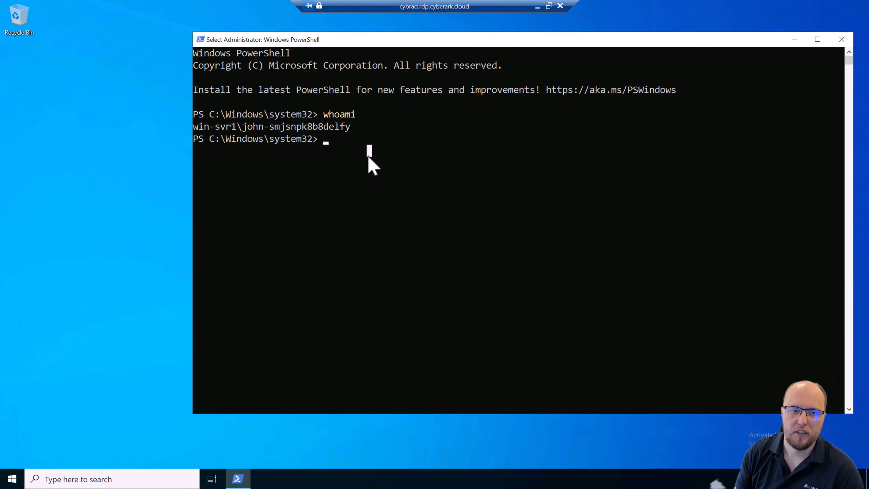
key("Escape")
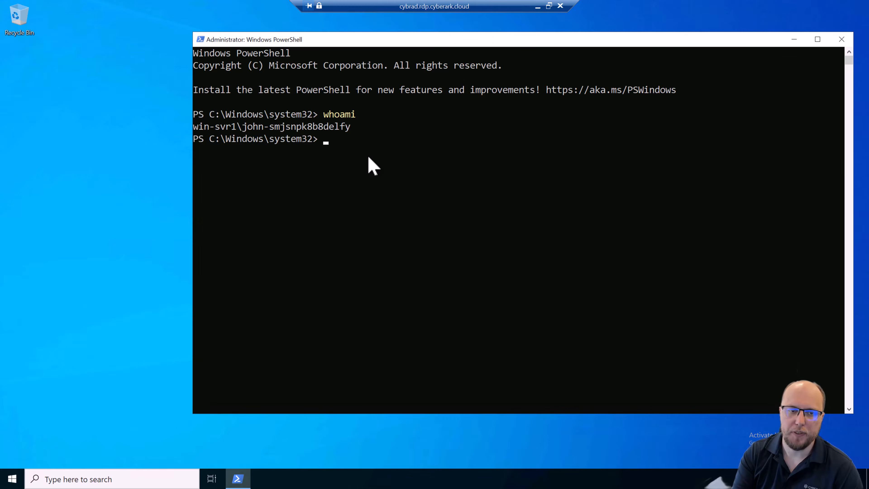
Step: Launch Computer Management with compmgmt.msc, examine the temporary local user's group membership, and close it without changes
type("compmgmt.msc")
key("Return")
left_click(86, 103)
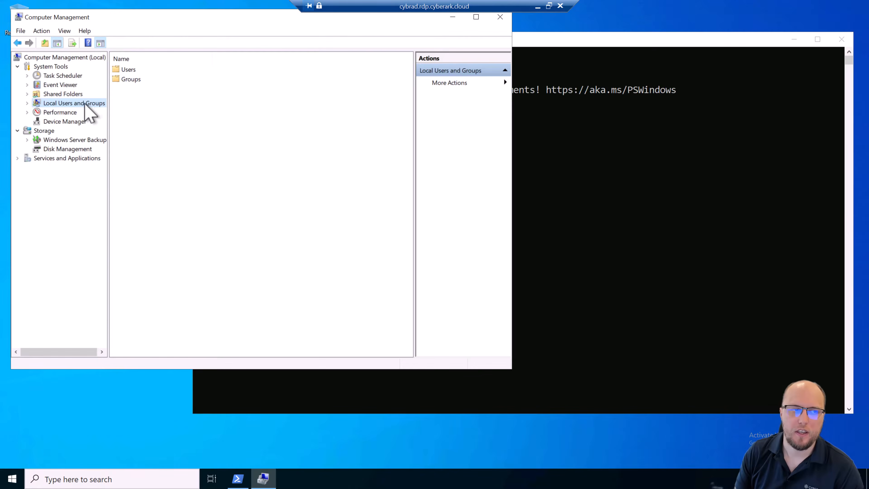
double_click(129, 70)
left_click(142, 90)
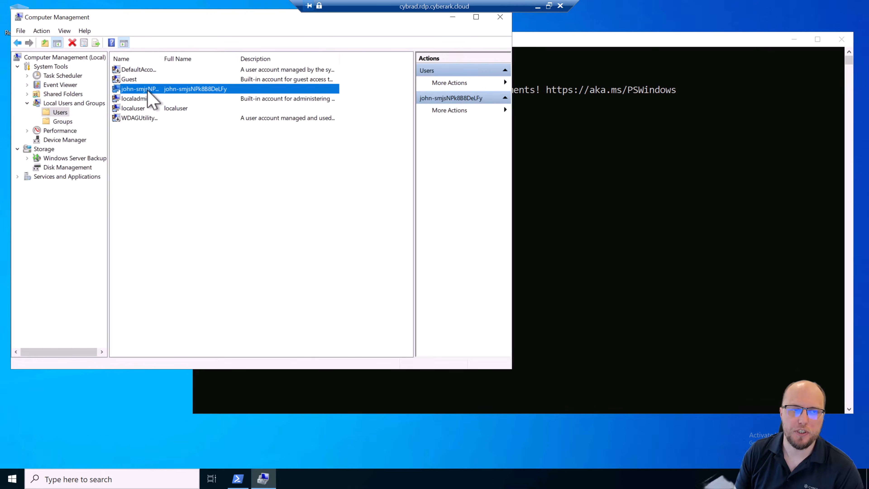
double_click(148, 91)
left_click(220, 90)
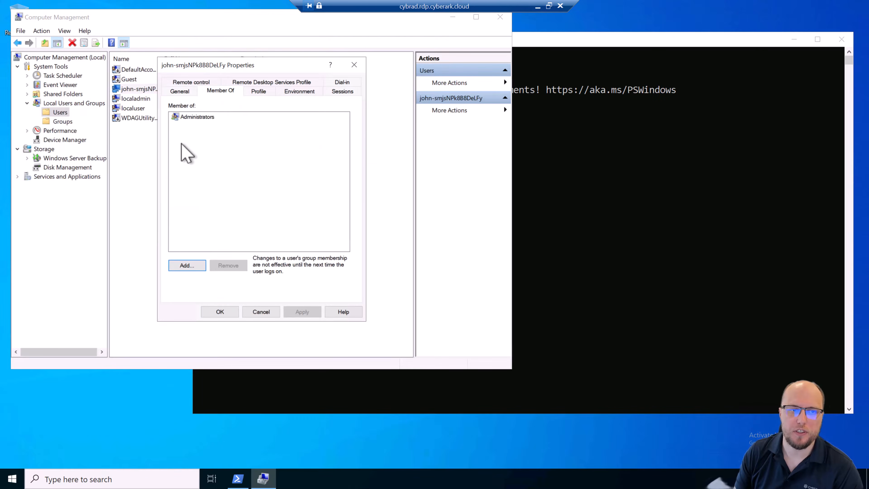
left_click(261, 312)
left_click(500, 17)
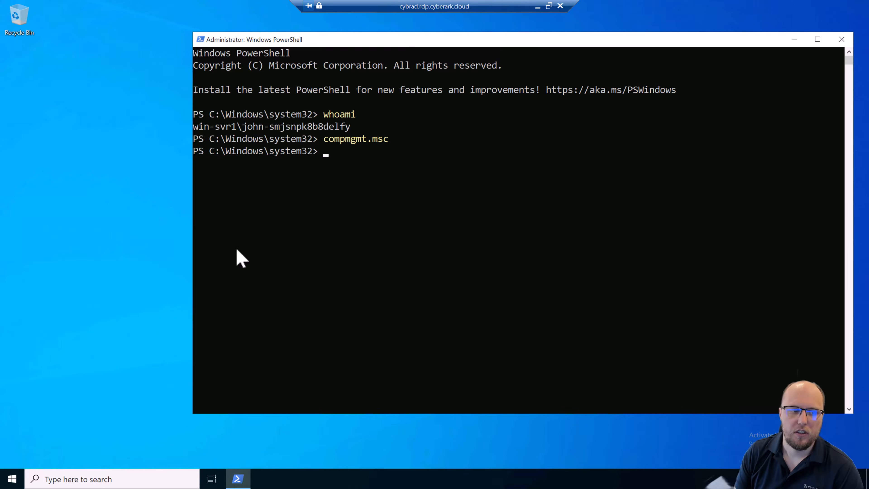
Step: Sign the temporary account out of the remote Windows session
left_click(12, 479)
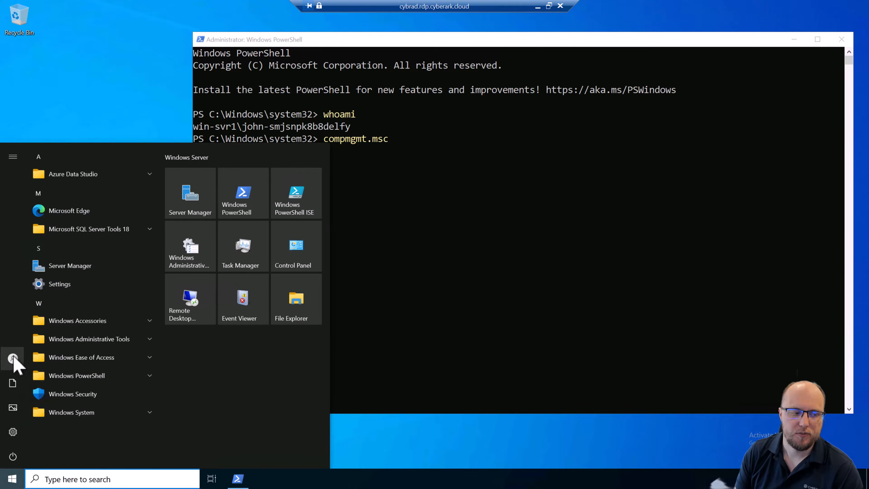
left_click(13, 358)
left_click(34, 335)
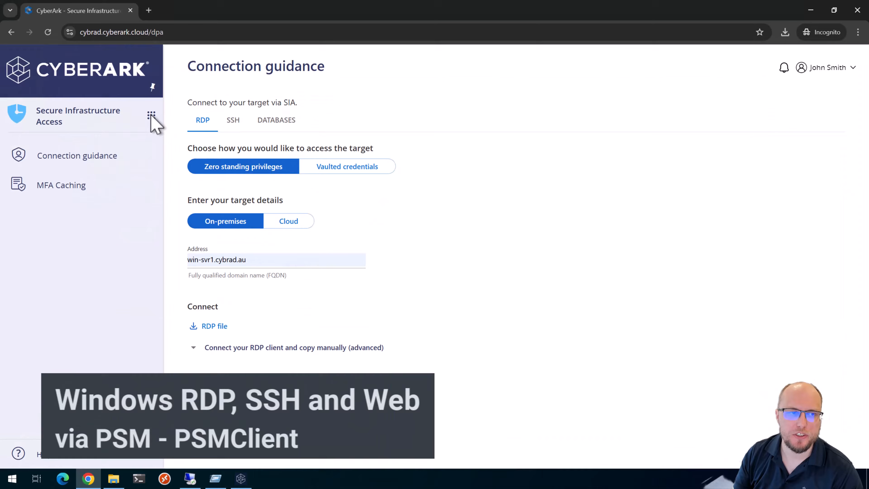
Step: Switch to the Privilege Cloud service, then bring up PSM ConnectionManager and open its settings to examine the service URL
left_click(151, 115)
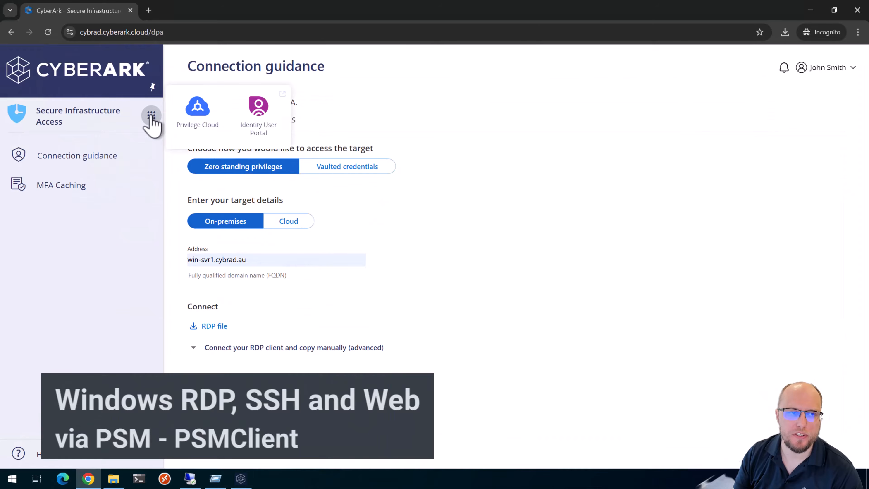
left_click(198, 118)
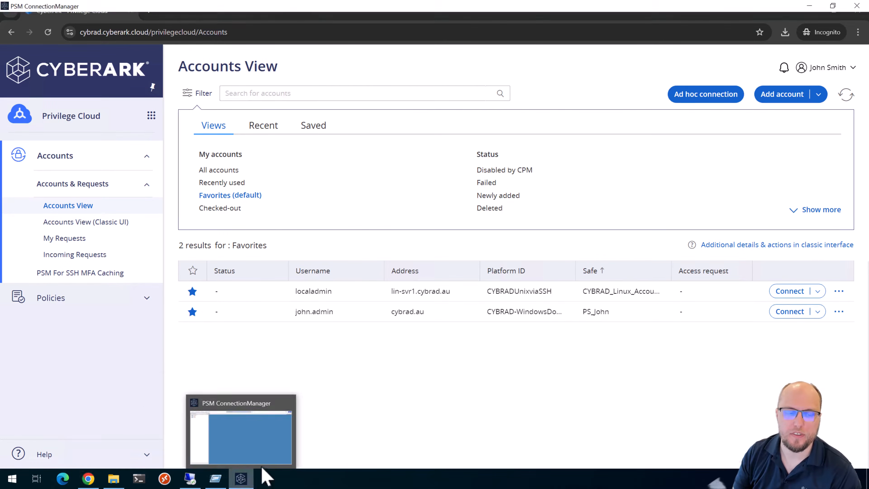
left_click(243, 479)
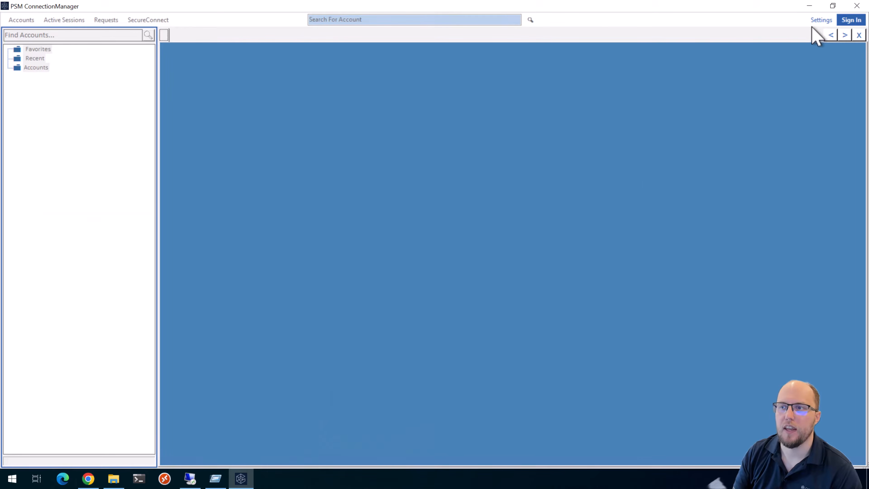
left_click(821, 20)
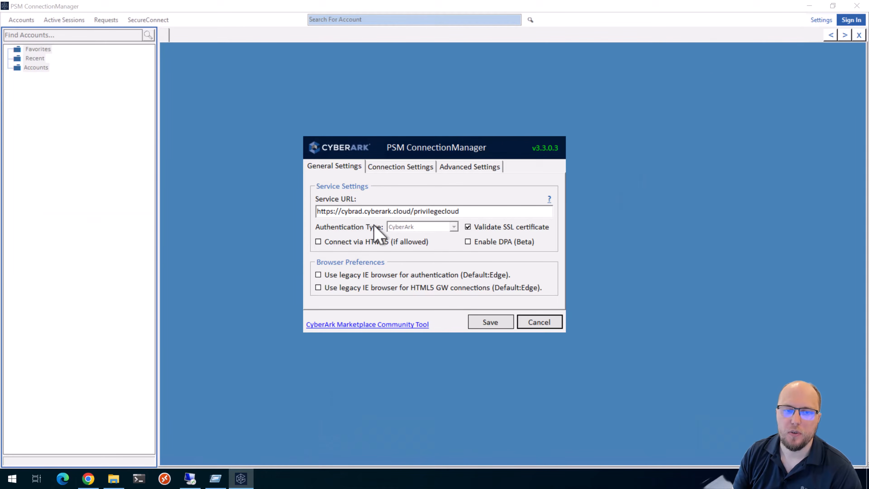
mouse_move(337, 212)
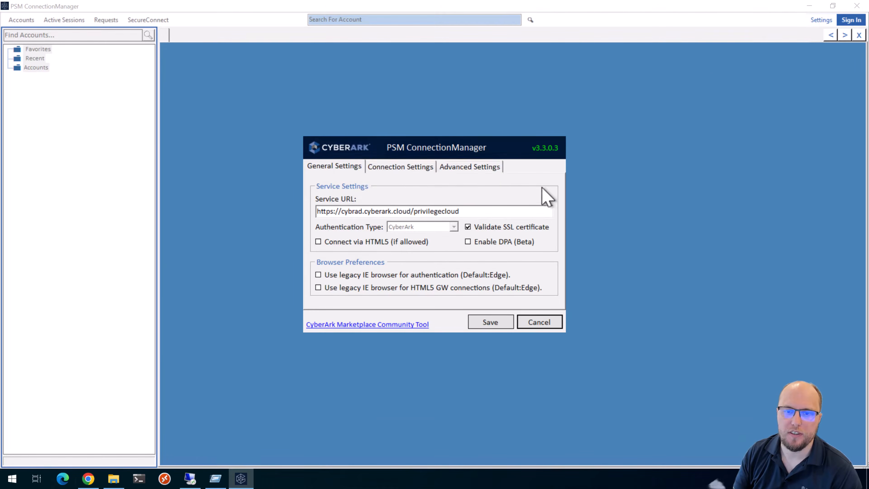
Step: Save the PSM ConnectionManager general settings with the existing service URL and acknowledge the save
left_click(549, 199)
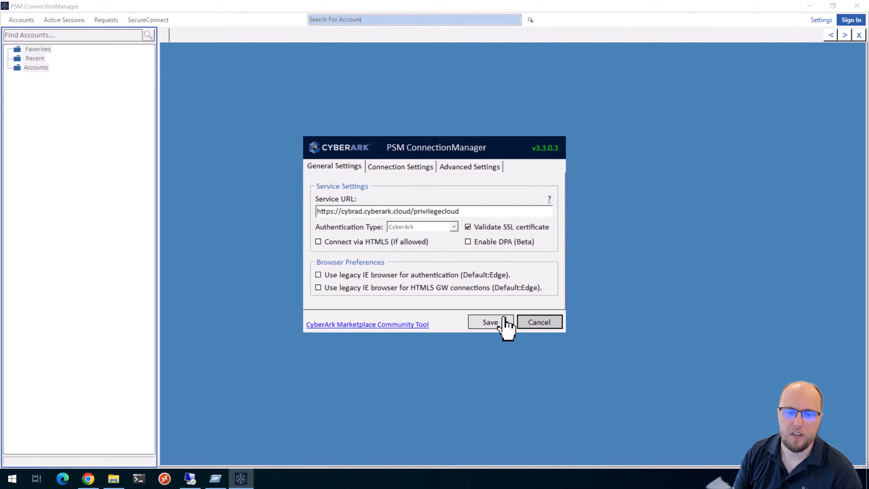
left_click(491, 327)
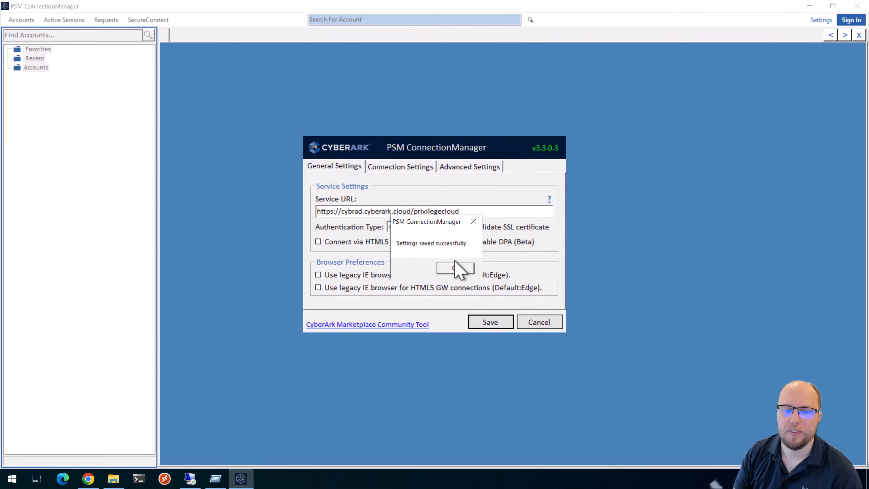
left_click(462, 268)
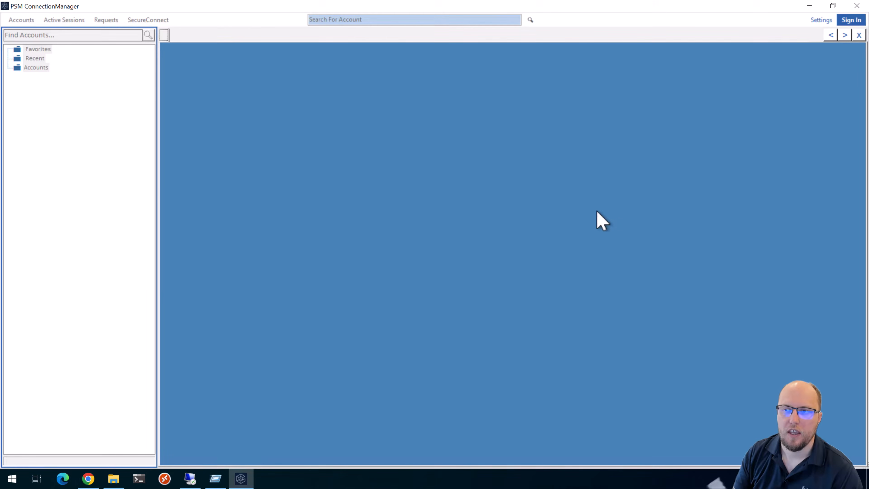
Step: Sign in with a passkey, using the security key option, entering the security key PIN and choosing the saved account
left_click(850, 21)
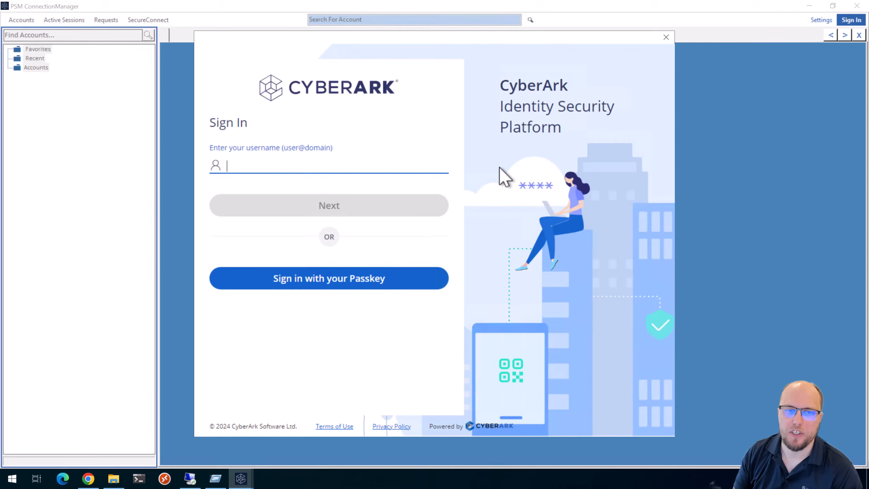
left_click(335, 287)
left_click(389, 310)
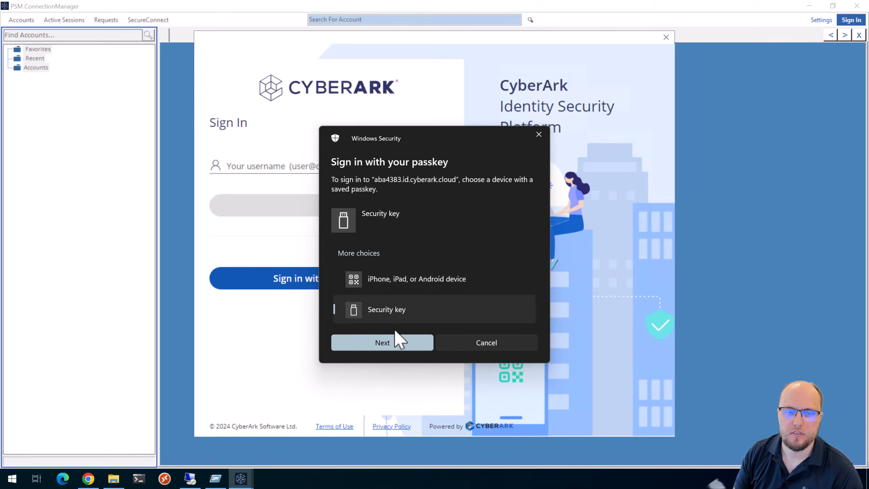
left_click(395, 335)
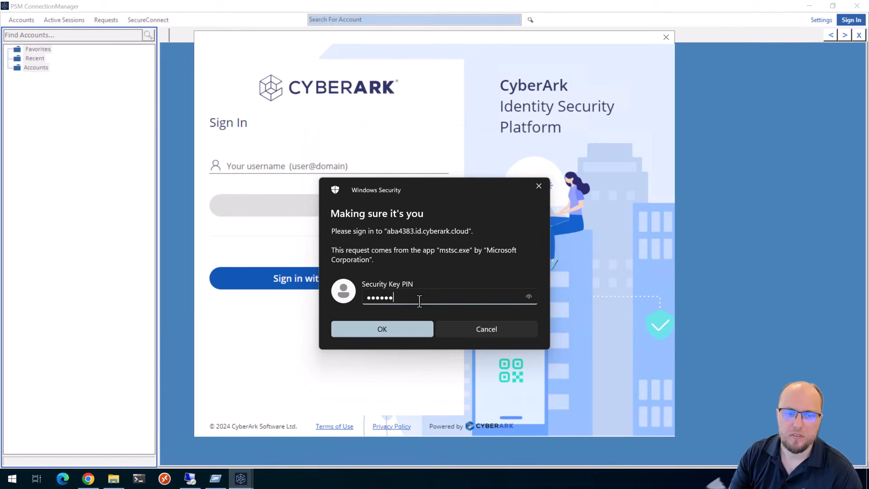
key("Return")
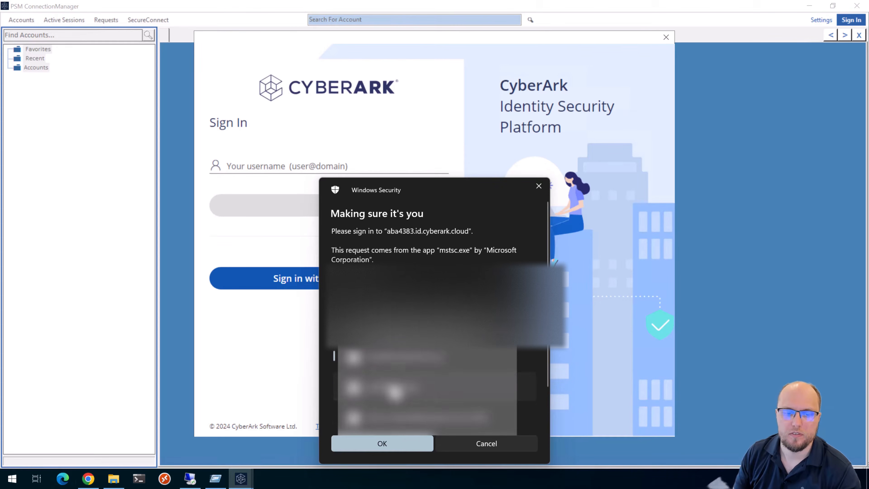
left_click(395, 390)
left_click(400, 443)
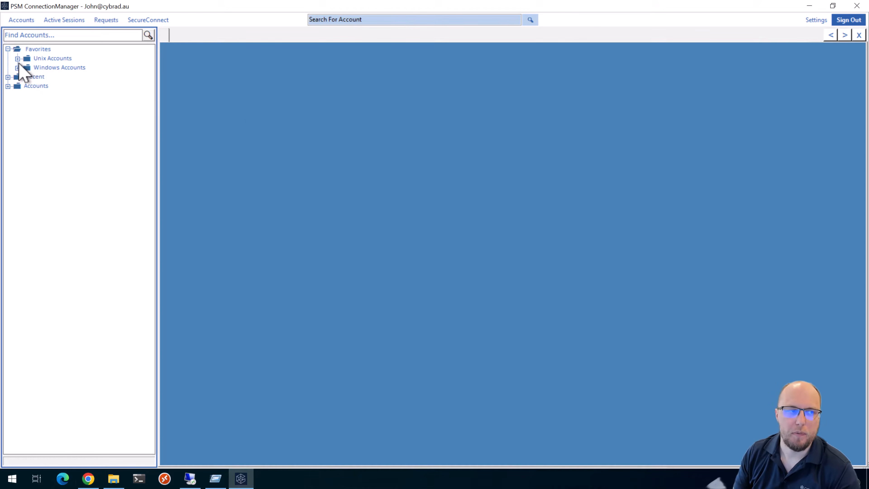
Step: Expand the Unix and Windows favorites in the account tree and compare them with the Privilege Cloud favorites in Chrome
left_click(17, 68)
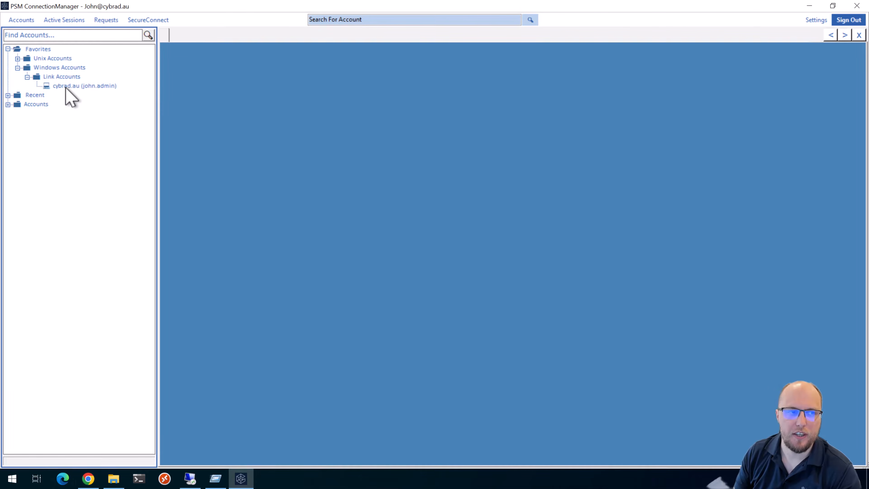
left_click(18, 58)
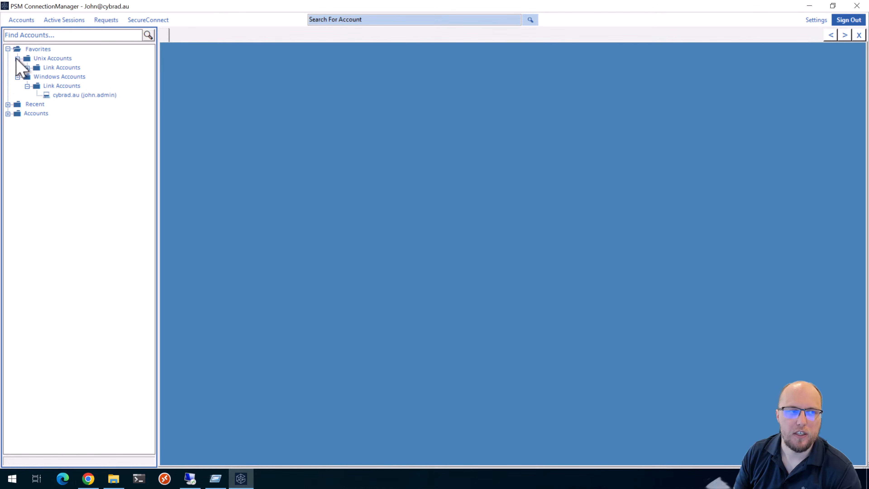
left_click(27, 68)
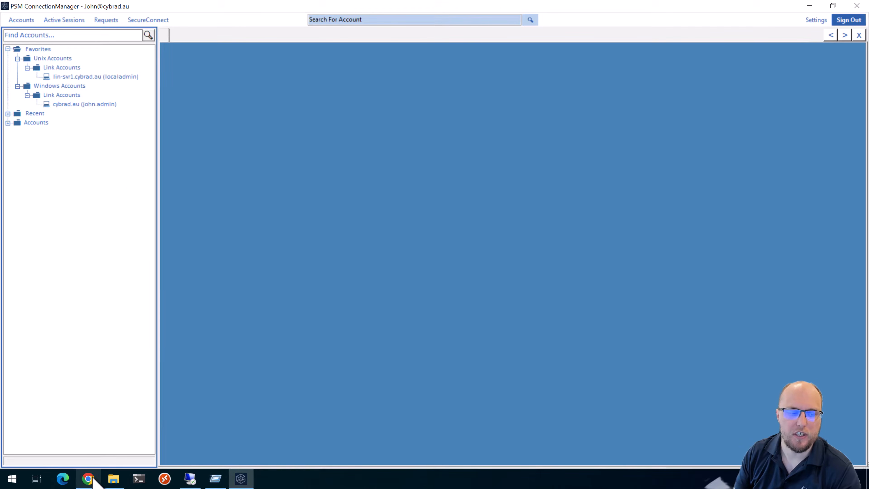
mouse_move(93, 479)
left_click(97, 450)
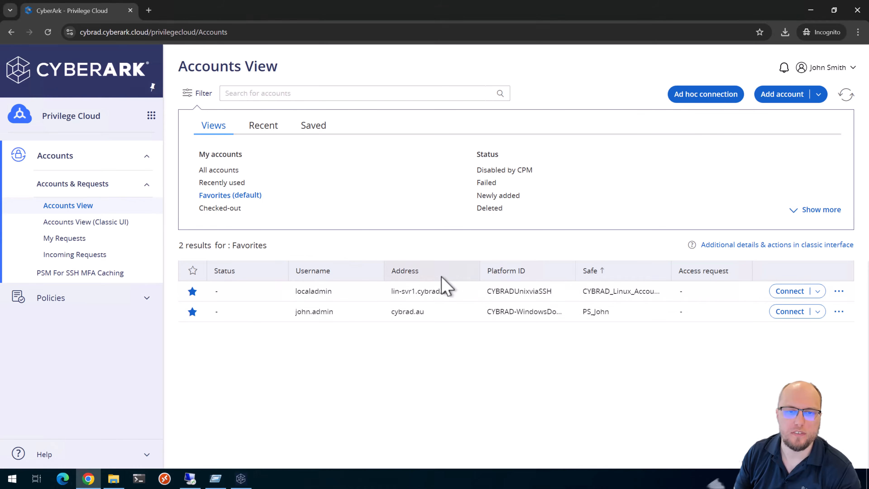
left_click(810, 10)
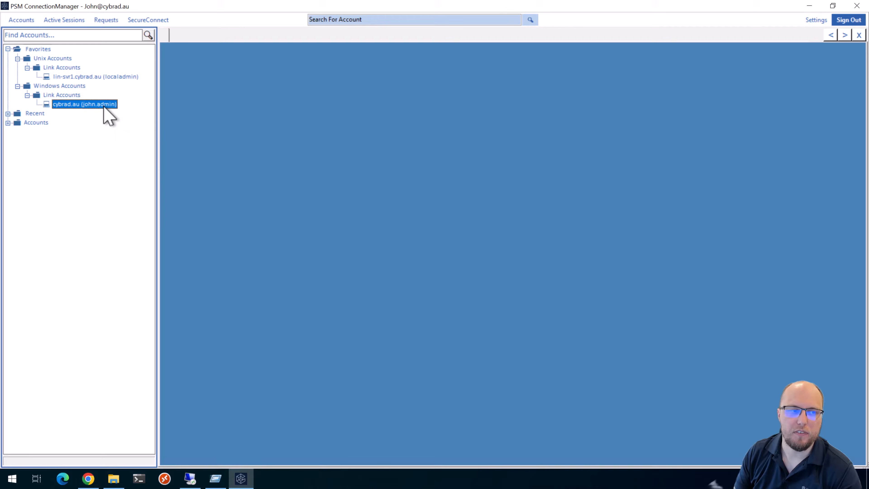
Step: Start an RDP session to win-svr1.cybrad.au with the favorite cybrad.au domain admin account
right_click(104, 107)
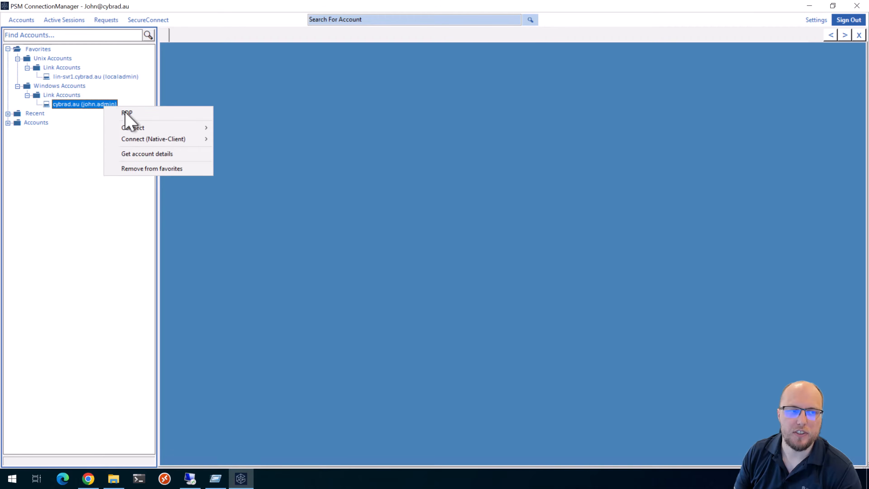
left_click(128, 113)
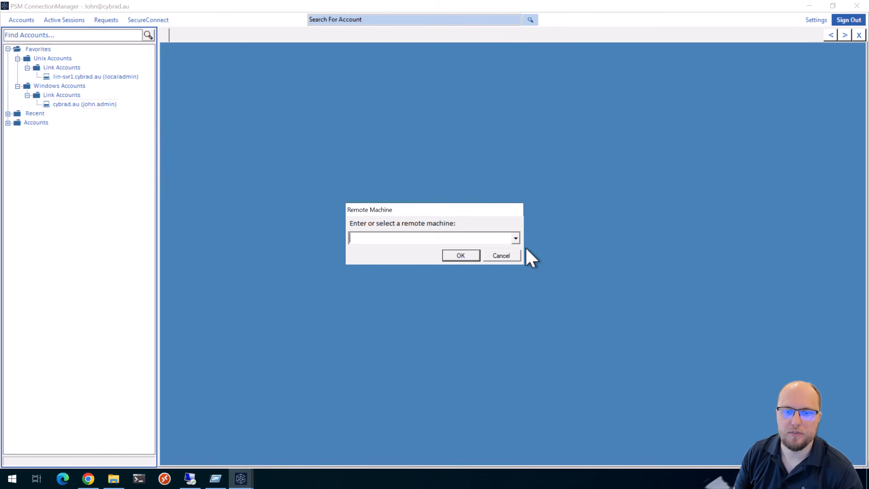
left_click(515, 238)
left_click(396, 261)
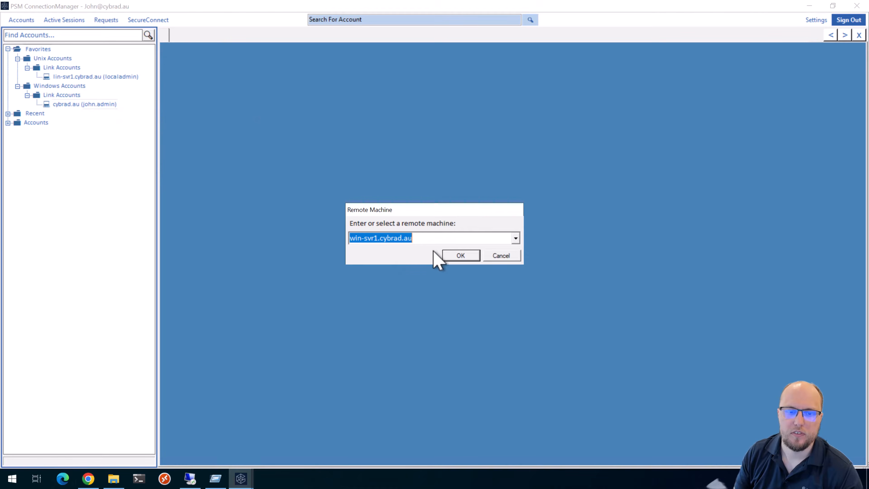
left_click(459, 255)
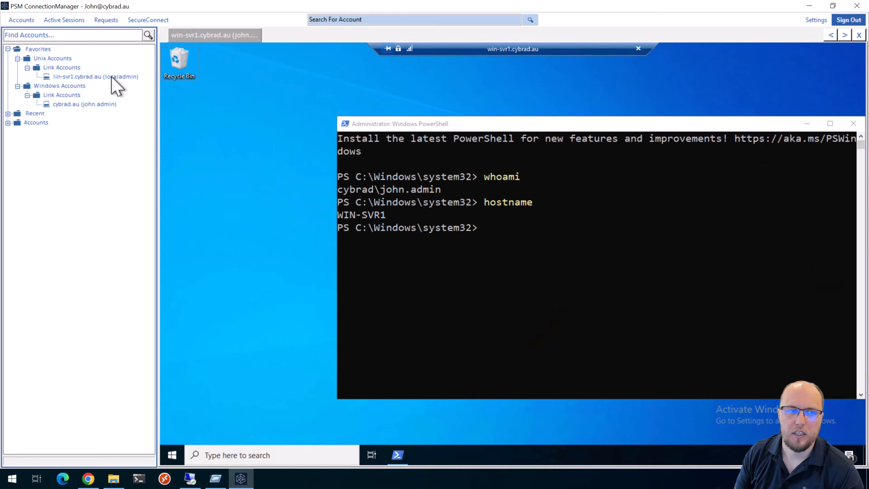
Step: Start an SSH session to lin-svr1.cybrad.au with the favorite localadmin account
left_click(111, 77)
right_click(112, 78)
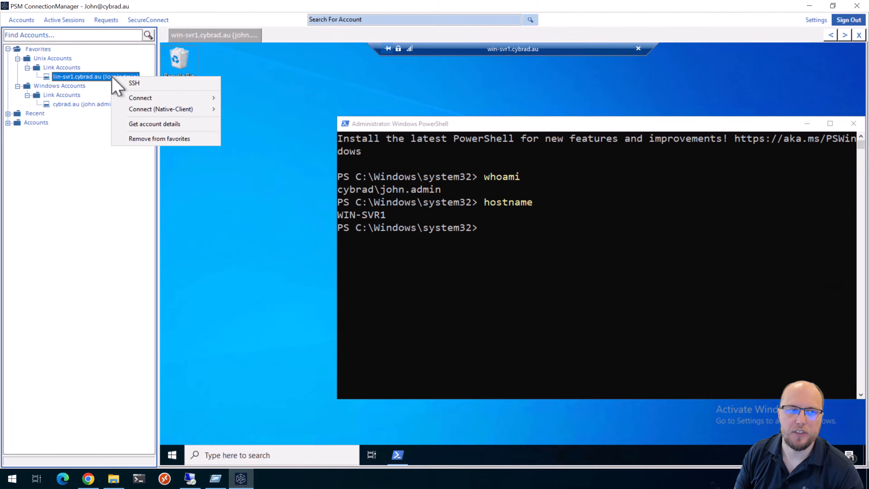
left_click(134, 83)
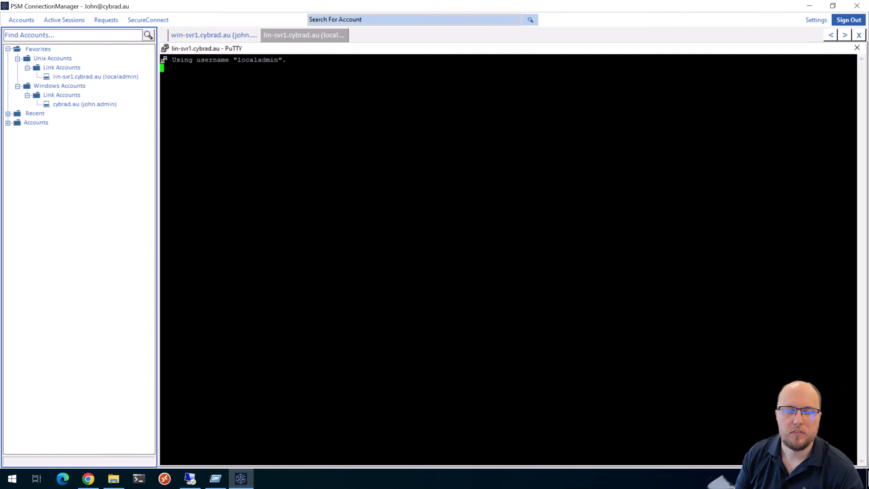
Step: Connect the cybrad.au domain admin account to firewall.cybrad.au using Palo Alto Web - Domain - Chrome
right_click(101, 105)
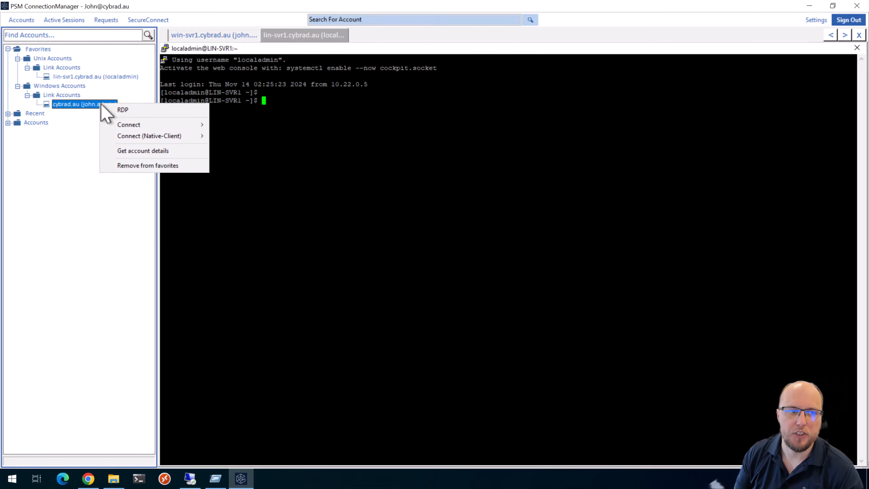
mouse_move(161, 127)
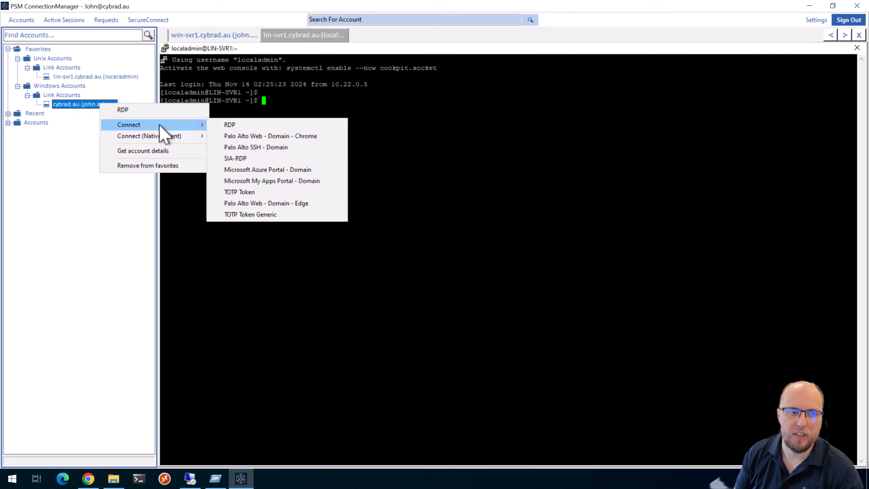
left_click(264, 136)
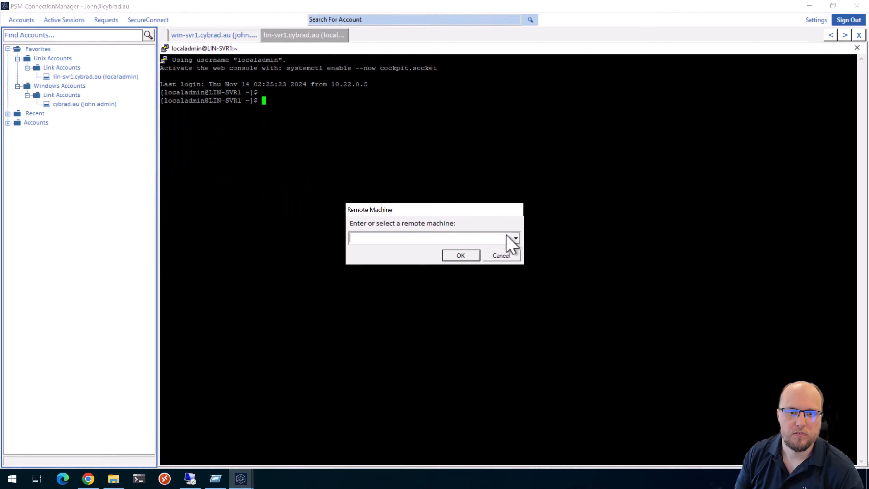
left_click(516, 239)
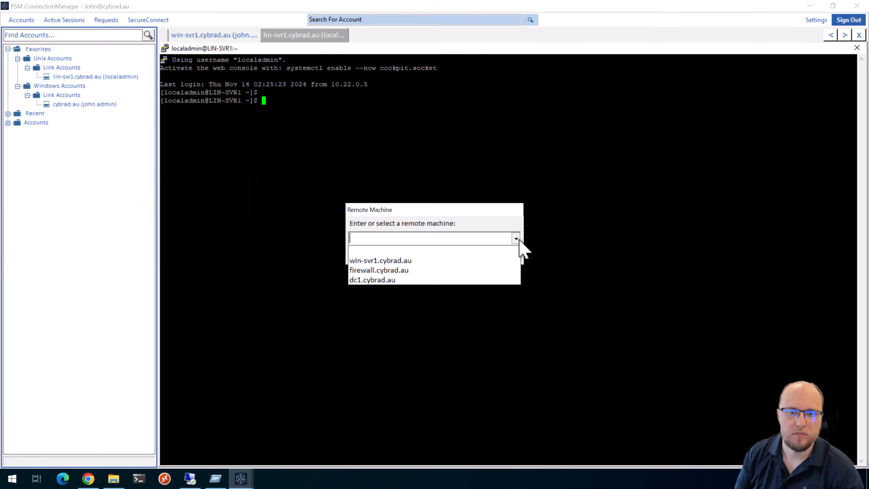
left_click(428, 270)
left_click(459, 256)
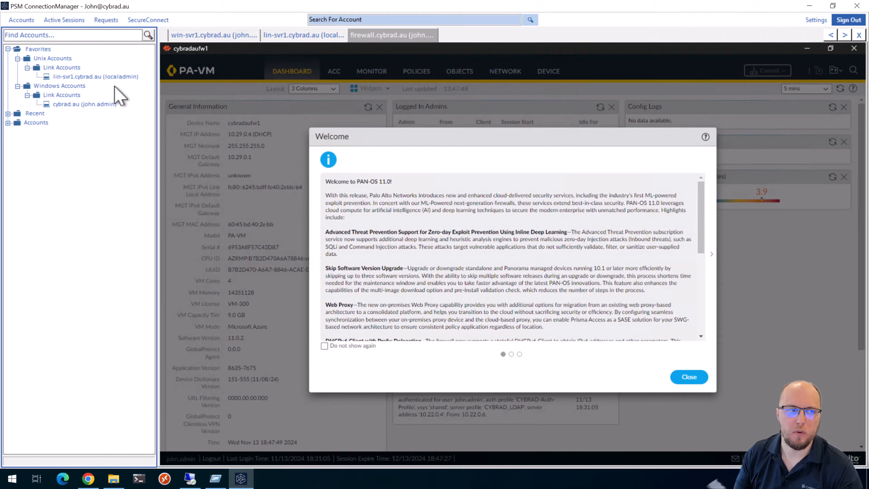
Step: Connect the cybrad.au domain admin account to firewall.cybrad.au using Palo Alto SSH - Domain
right_click(84, 104)
mouse_move(131, 126)
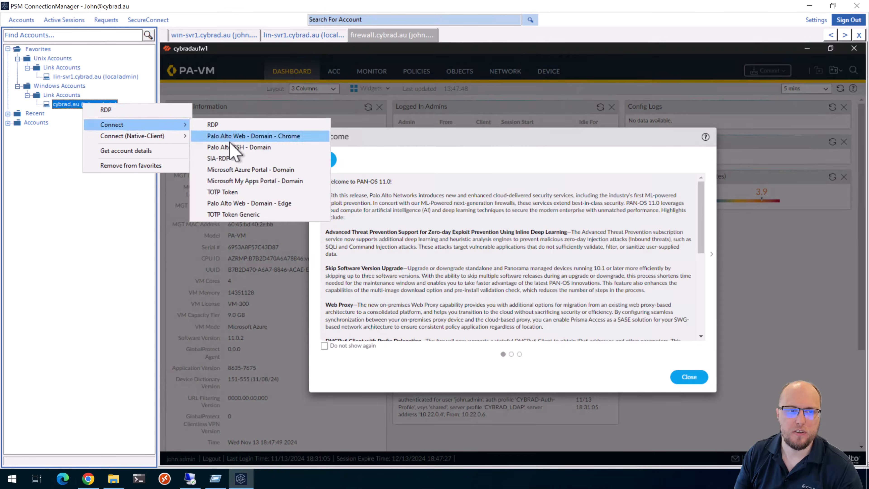
left_click(256, 148)
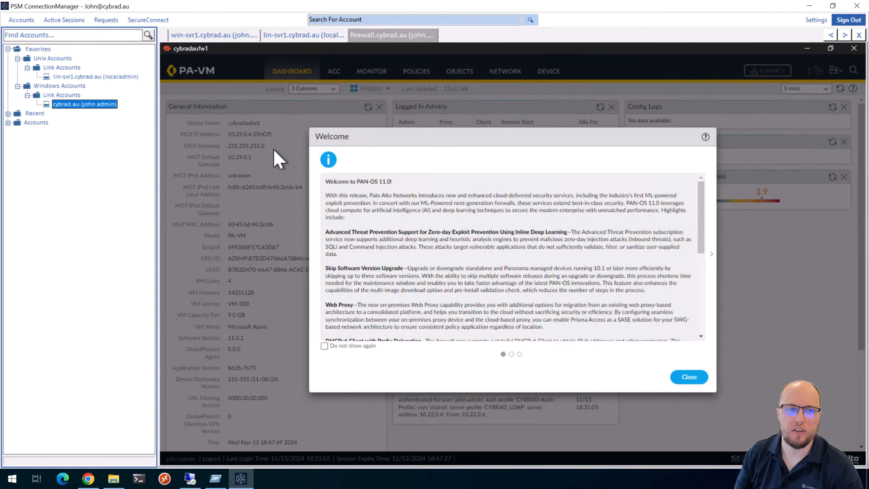
left_click(517, 239)
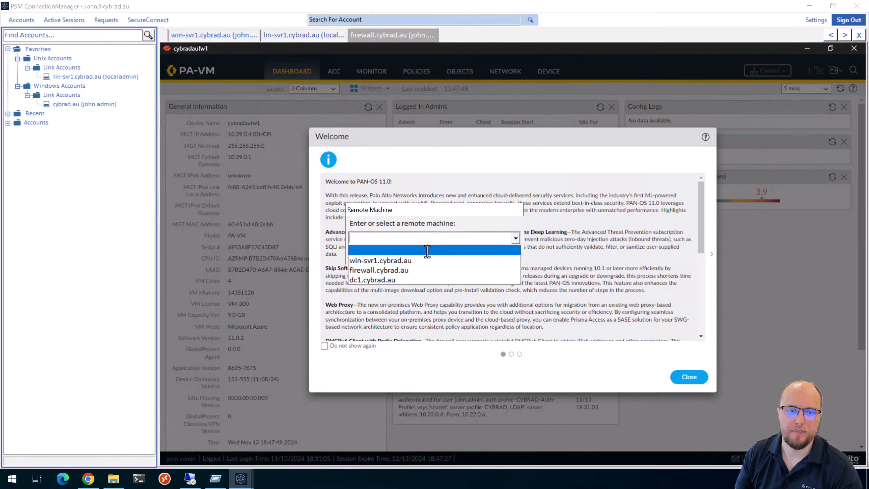
left_click(404, 269)
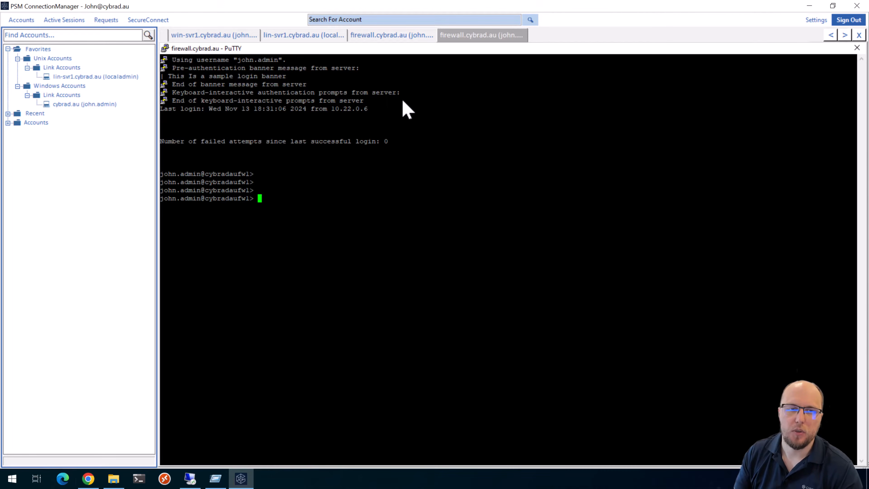
Step: Switch among the open firewall web, Linux SSH and Windows RDP sessions to view each one, ending on the firewall web session
left_click(372, 36)
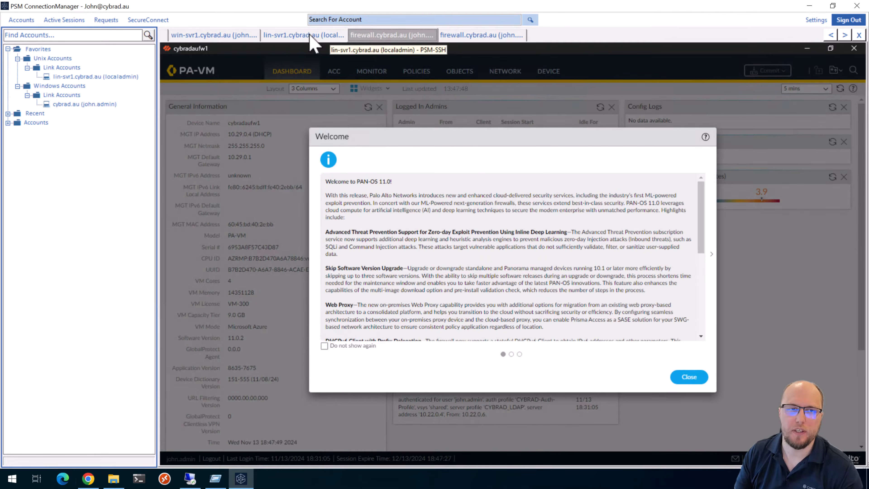
left_click(318, 36)
left_click(230, 35)
left_click(303, 35)
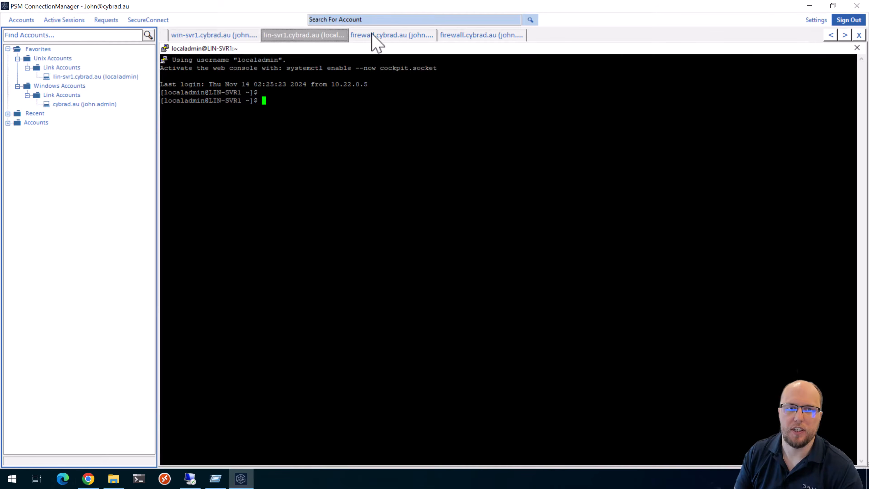
left_click(384, 34)
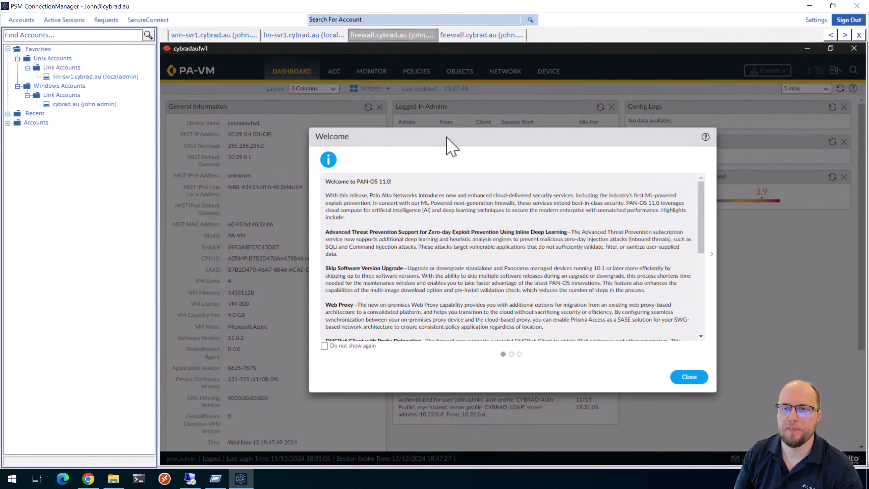
Step: Close all four open sessions one after another, confirming each closure
left_click(860, 35)
left_click(441, 269)
left_click(858, 34)
left_click(437, 271)
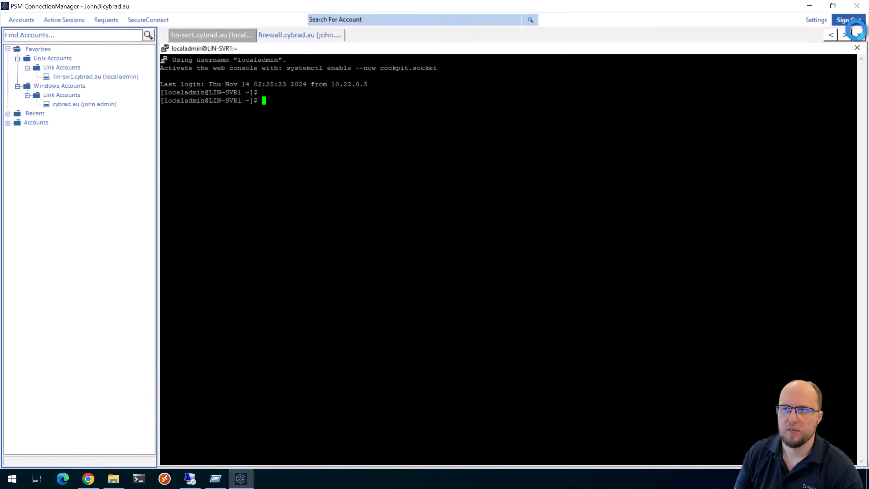
left_click(856, 33)
left_click(438, 270)
left_click(858, 35)
left_click(430, 271)
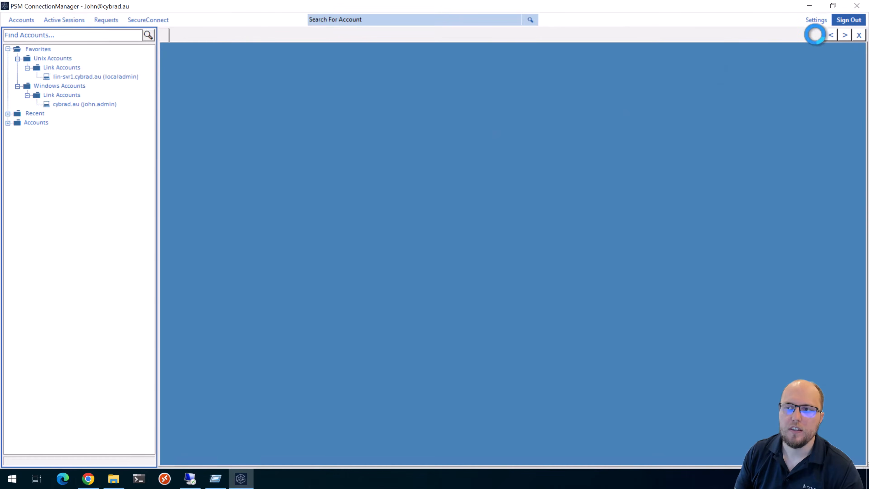
Step: Sign out of PSM ConnectionManager and exit the application, confirming both actions
left_click(841, 19)
left_click(435, 272)
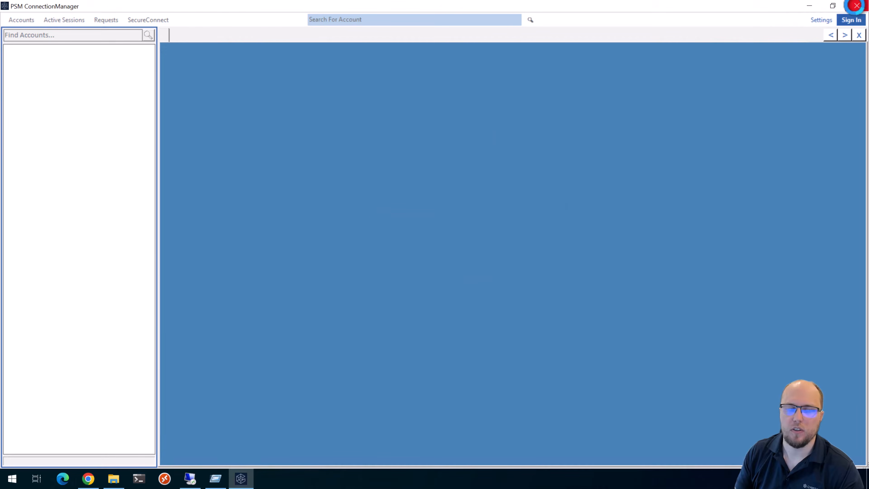
left_click(856, 6)
left_click(429, 272)
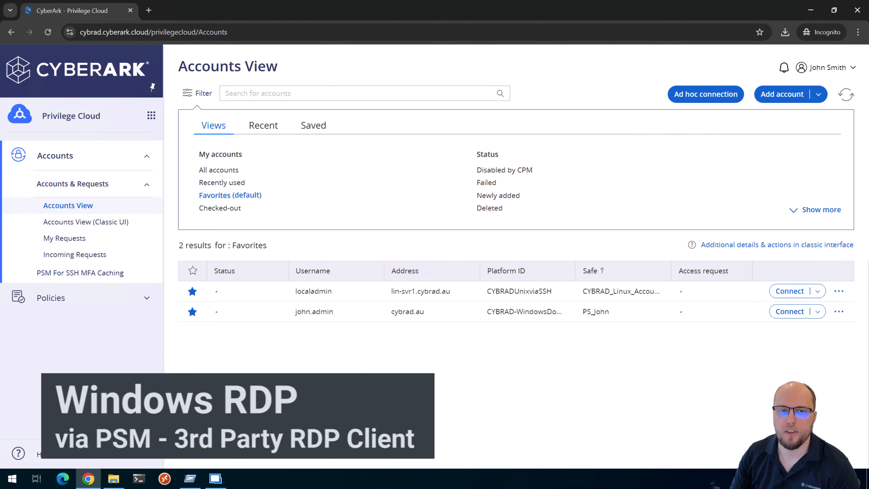
Step: Switch to Remote Desktop Manager and review the authentication and startup program settings of the win-svr1 - via PSM entry
left_click(215, 478)
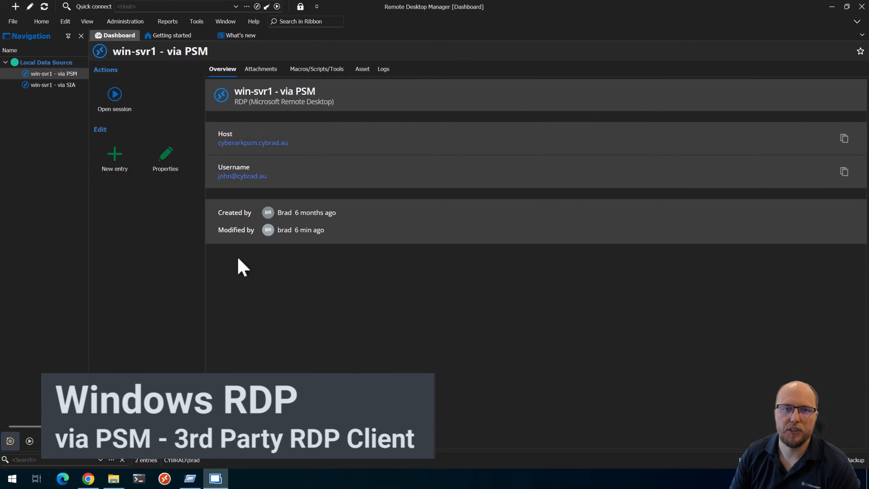
right_click(56, 74)
left_click(109, 401)
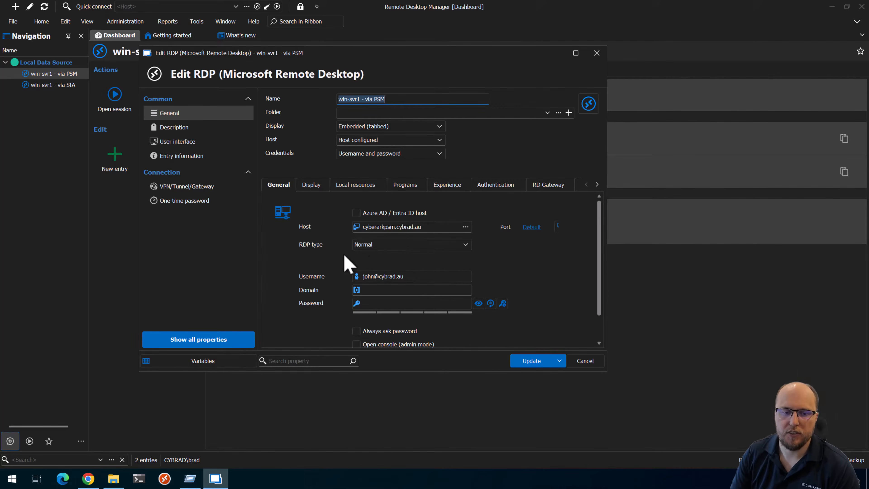
left_click(495, 186)
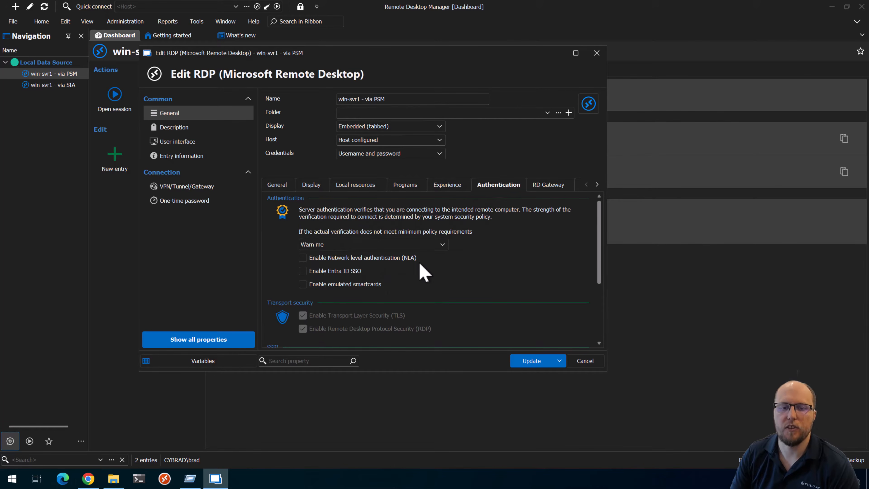
left_click(406, 190)
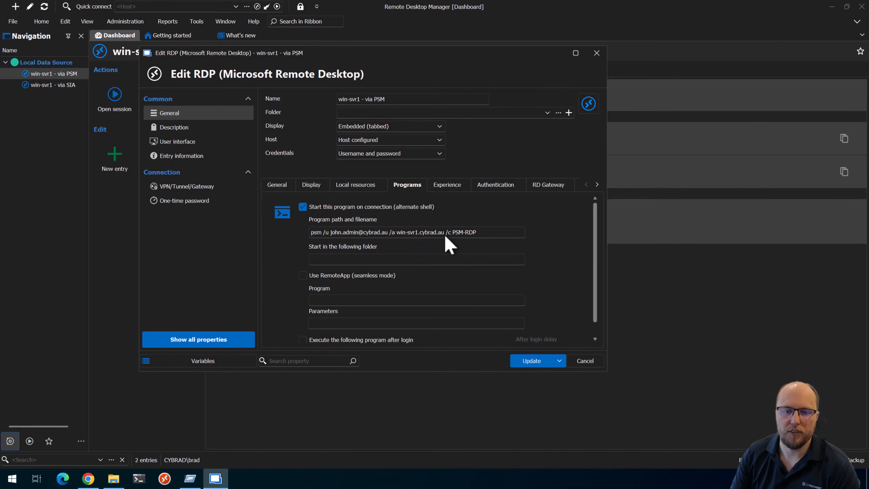
left_click(583, 361)
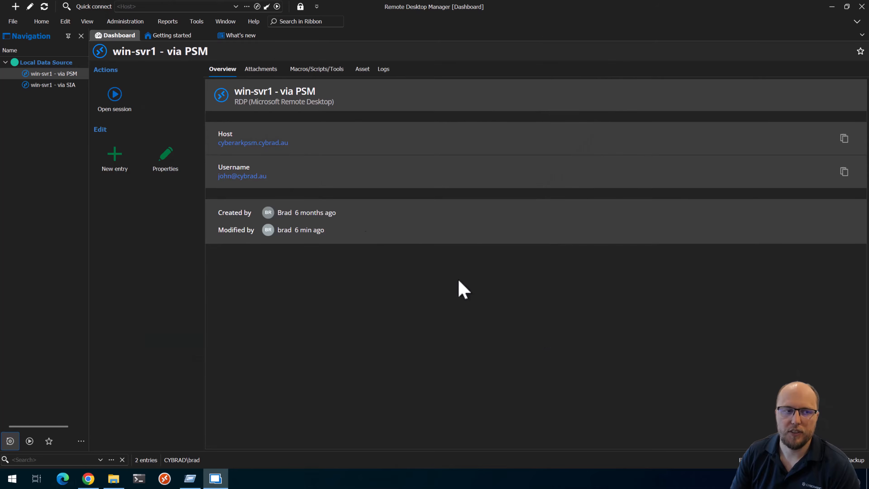
Step: Launch the win-svr1 - via PSM session and sign in with the account password and verification code
double_click(54, 76)
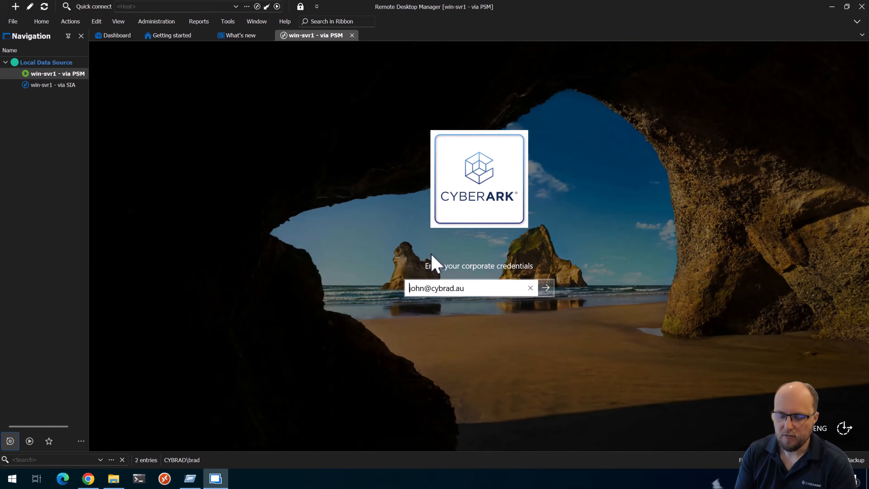
left_click(546, 289)
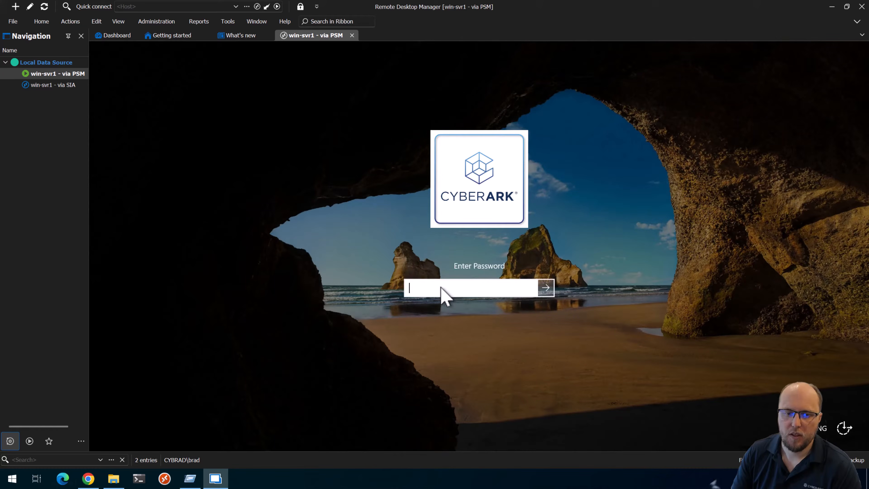
type("••••••••••••••••")
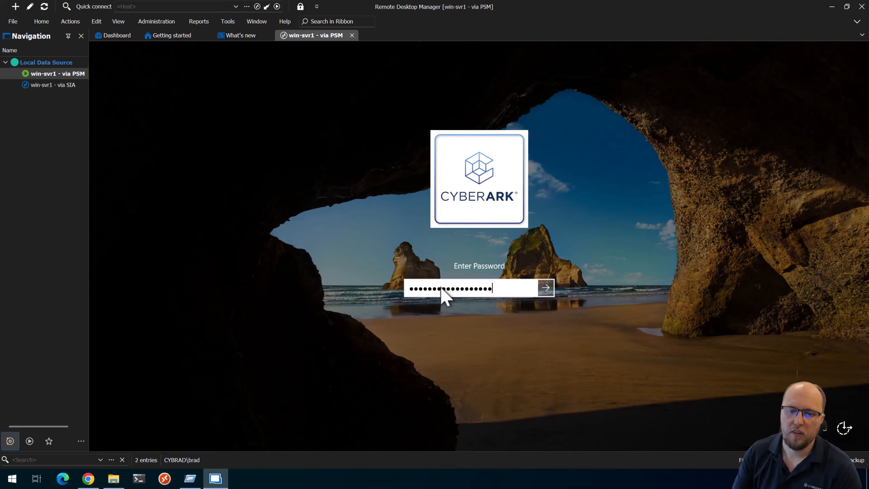
left_click(547, 289)
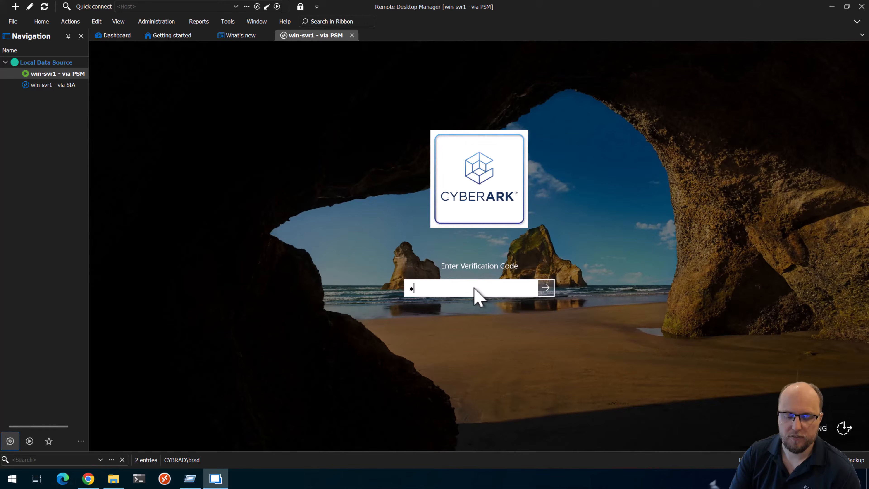
left_click(546, 288)
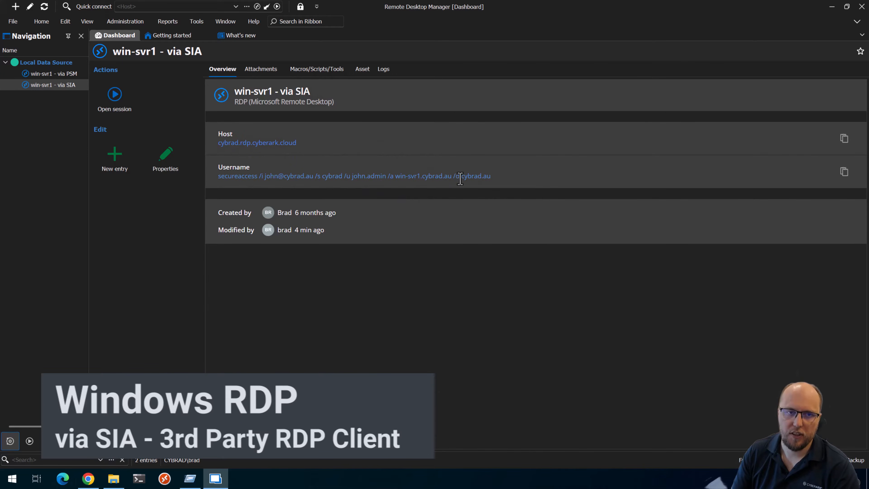
Step: Review the general and RD Gateway settings of the win-svr1 - via SIA entry, leaving them unchanged
right_click(64, 84)
left_click(77, 400)
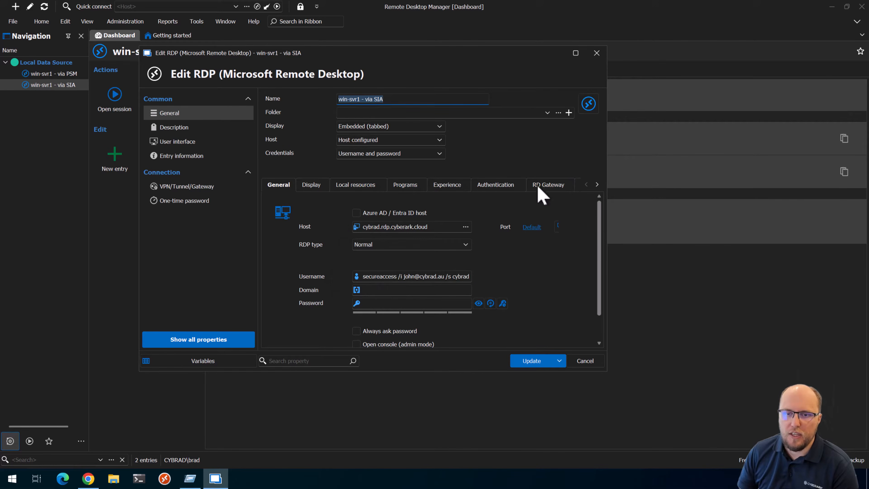
left_click(549, 187)
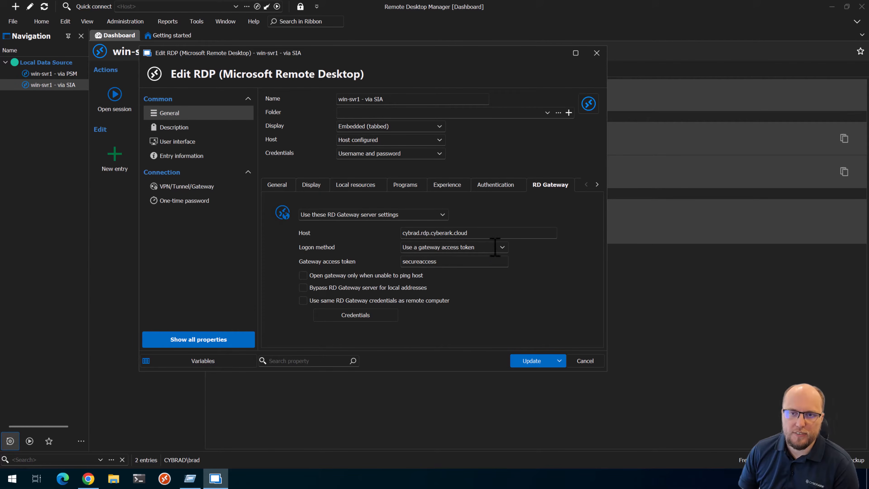
left_click(596, 53)
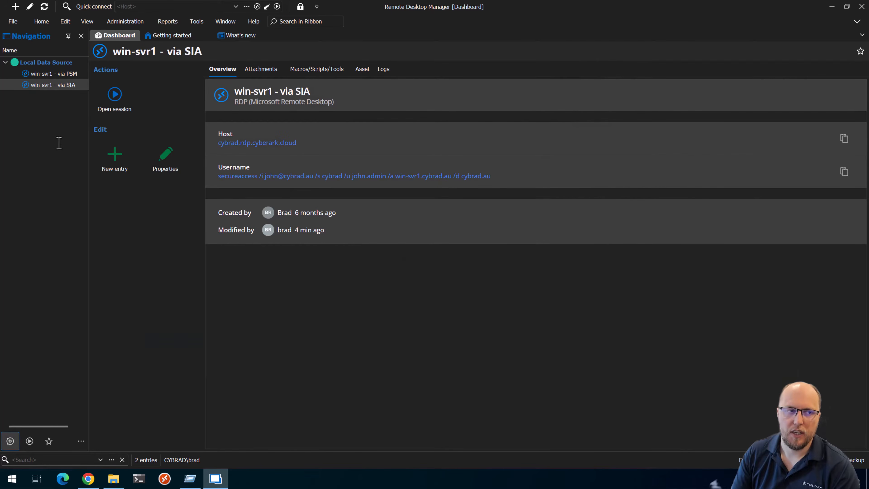
Step: Launch the win-svr1 - via SIA session and authenticate with the account password and an alternative second authentication method to OATH OTP Client
double_click(64, 86)
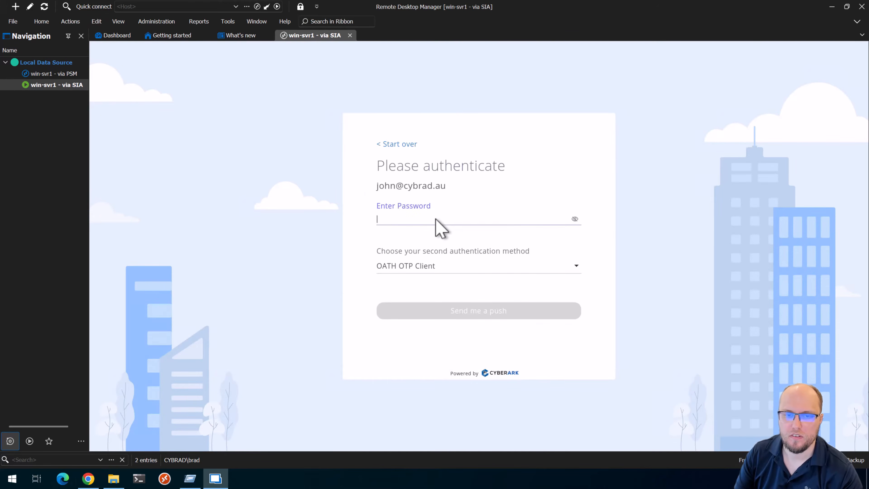
left_click(437, 218)
key("ctrl+v")
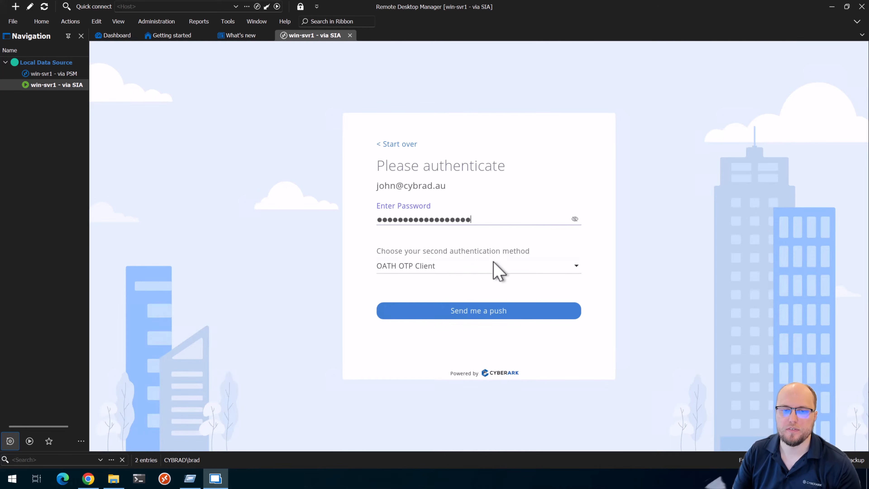
left_click(523, 265)
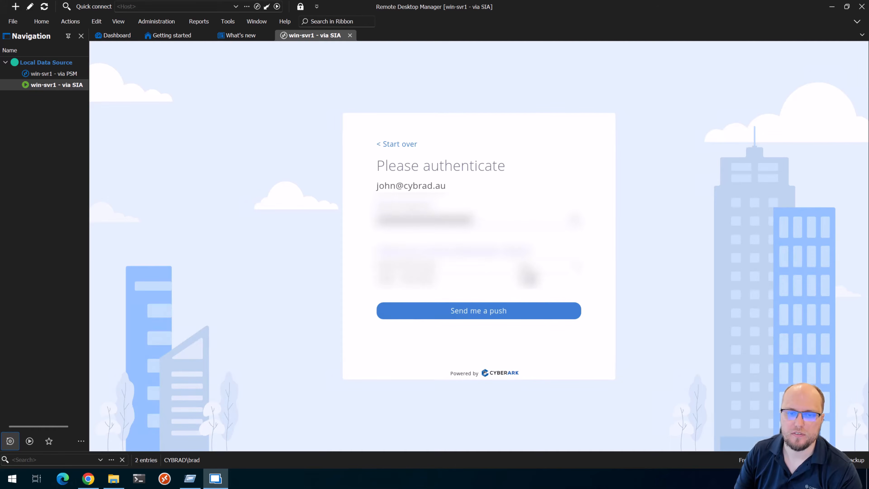
left_click(423, 281)
left_click(478, 307)
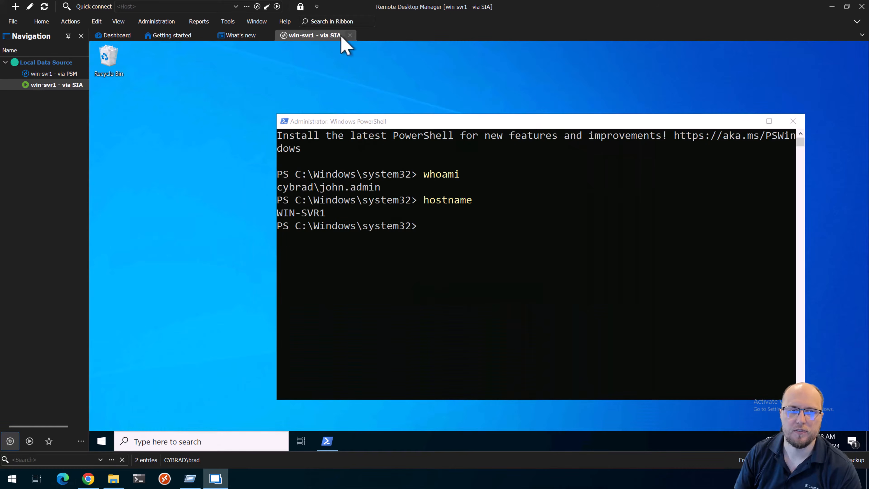
Step: Close the win-svr1 - via SIA session and quit Remote Desktop Manager, confirming the exit
left_click(350, 35)
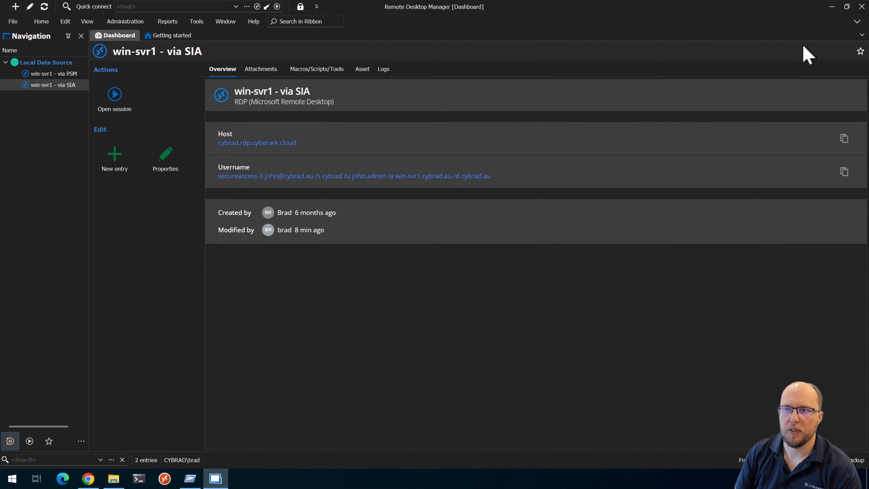
left_click(862, 7)
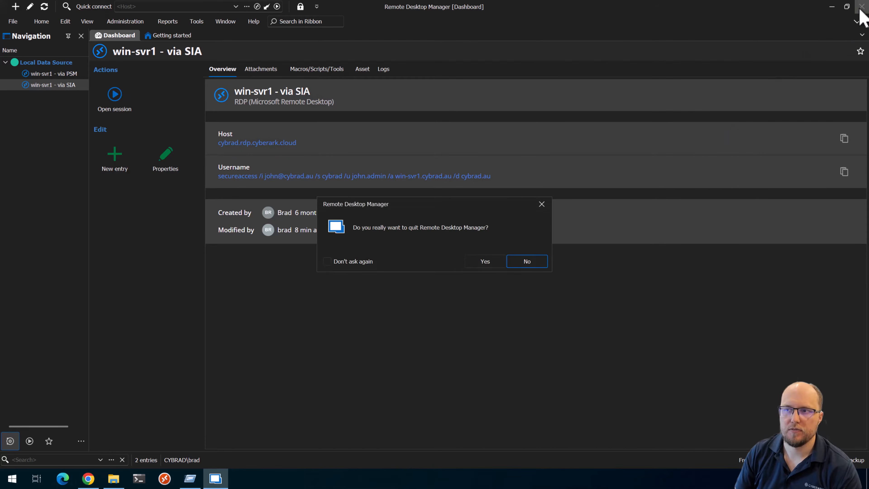
left_click(485, 264)
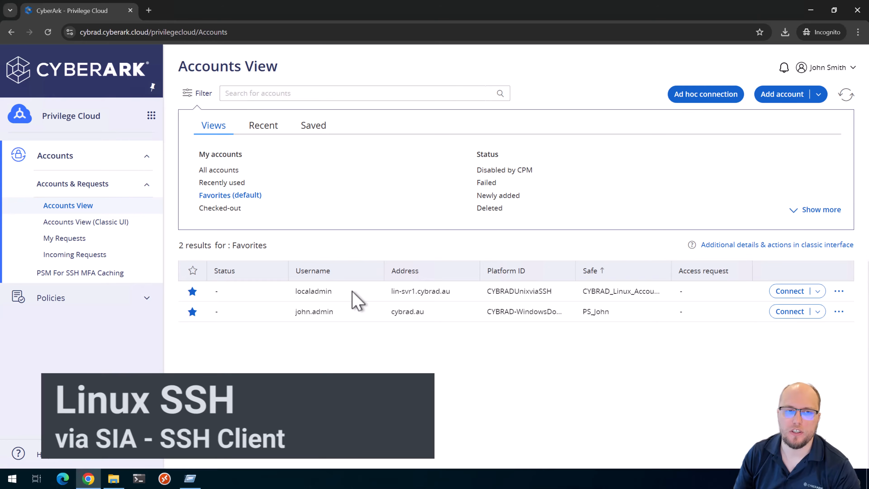
Step: Open the Secure Infrastructure Access connection guidance for SSH and choose access with vaulted credentials
left_click(152, 116)
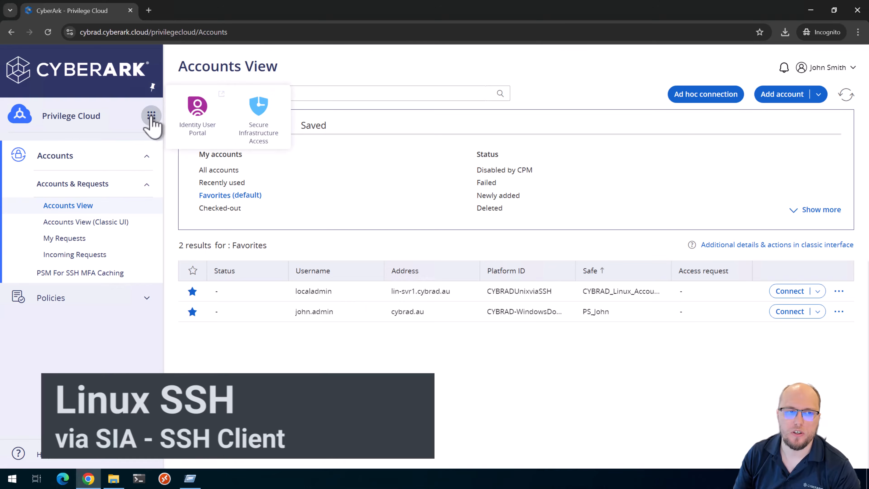
left_click(259, 116)
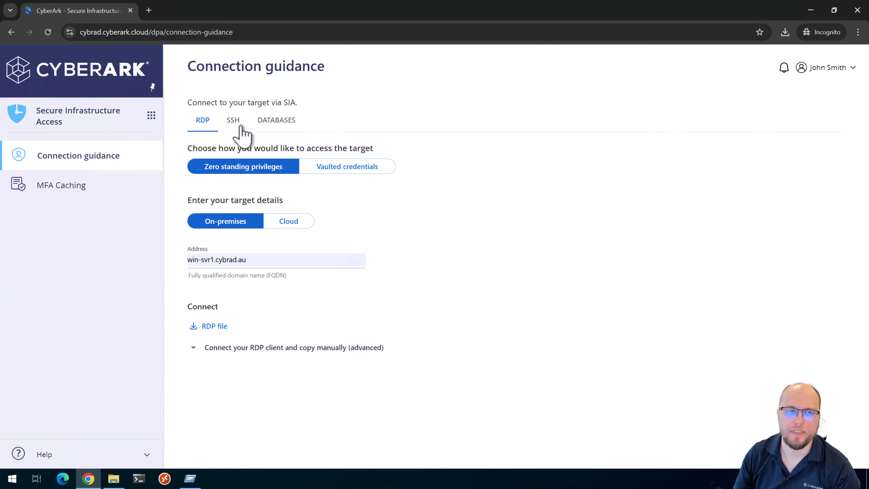
left_click(232, 125)
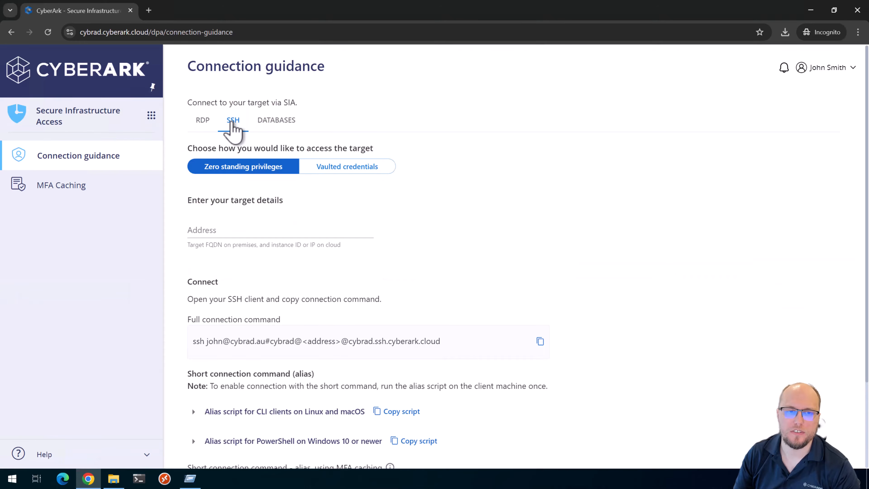
left_click(338, 167)
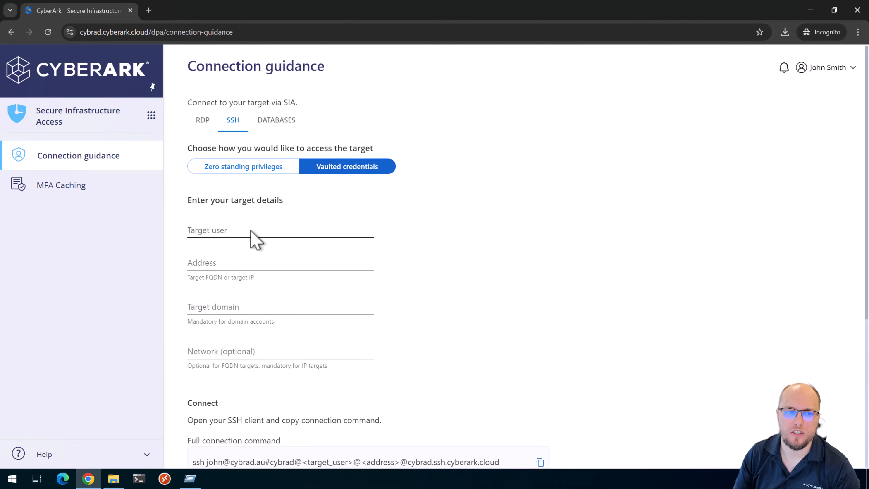
Step: Set the target user to localadmin and the address to lin-svr1.cybrad.au, and copy the full SSH connection command
left_click(254, 236)
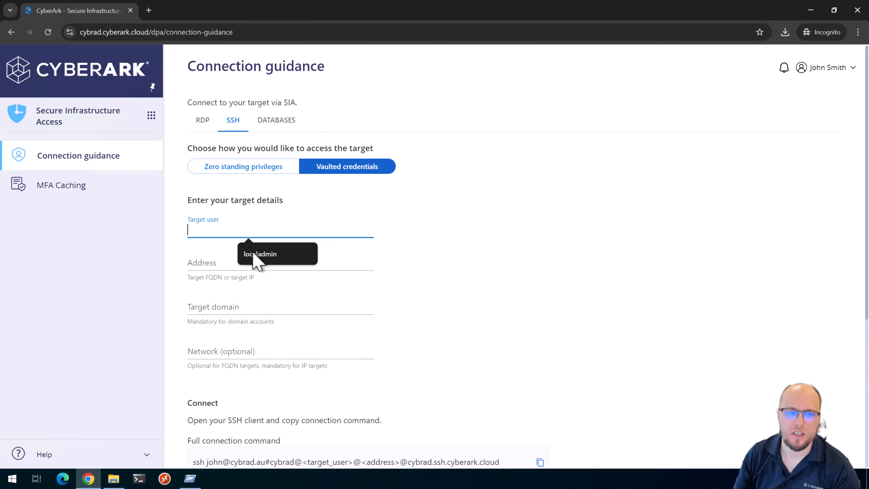
left_click(264, 255)
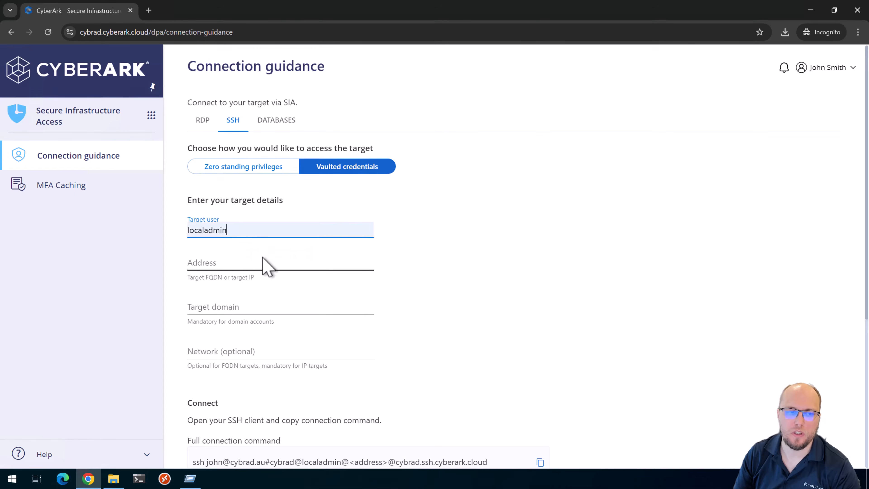
left_click(252, 269)
left_click(262, 288)
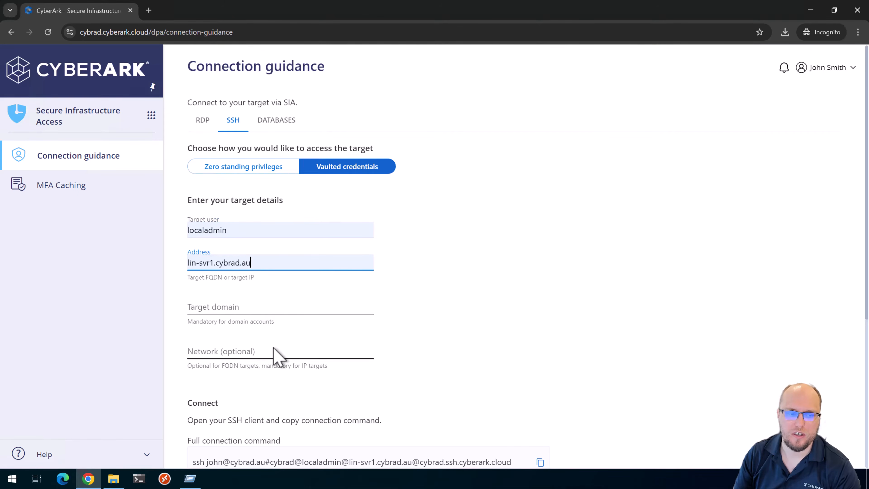
scroll(277, 355, "down", 1)
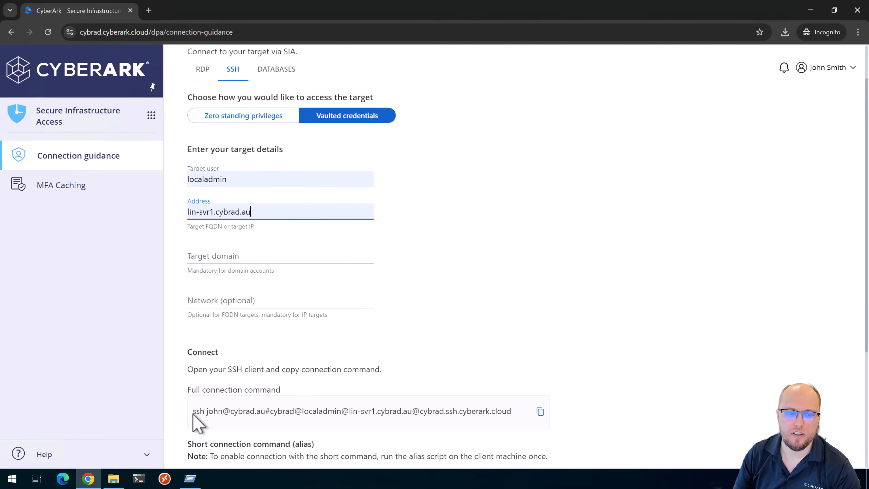
left_click(540, 411)
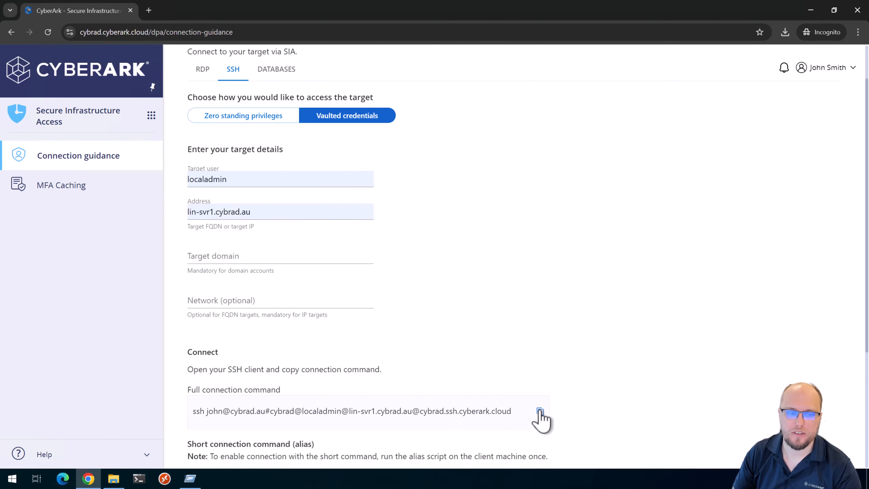
left_click(540, 411)
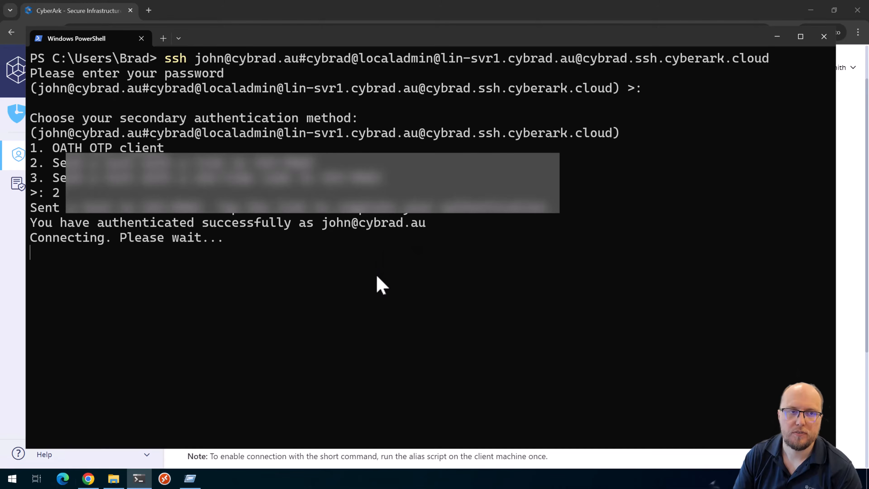
Step: Submit two blank commands in the SIA SSH session on LIN-SVR1 and log out with exit
key("Return")
key("Return")
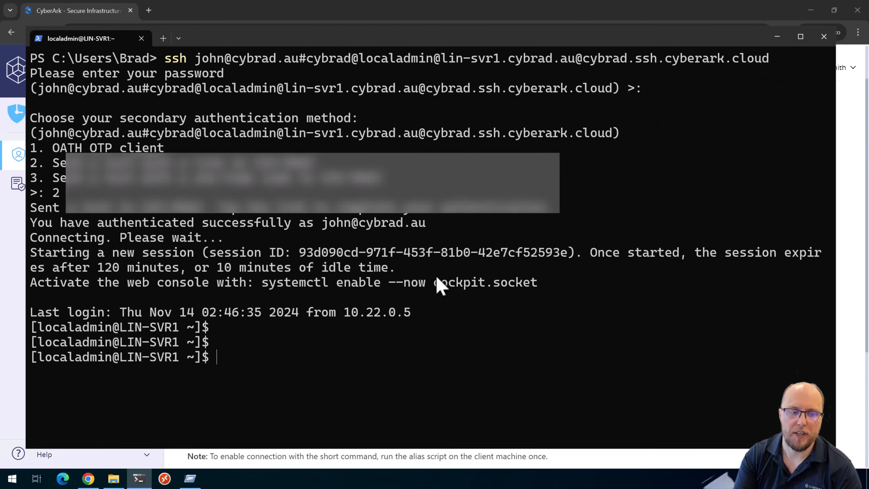
type("it")
key("Return")
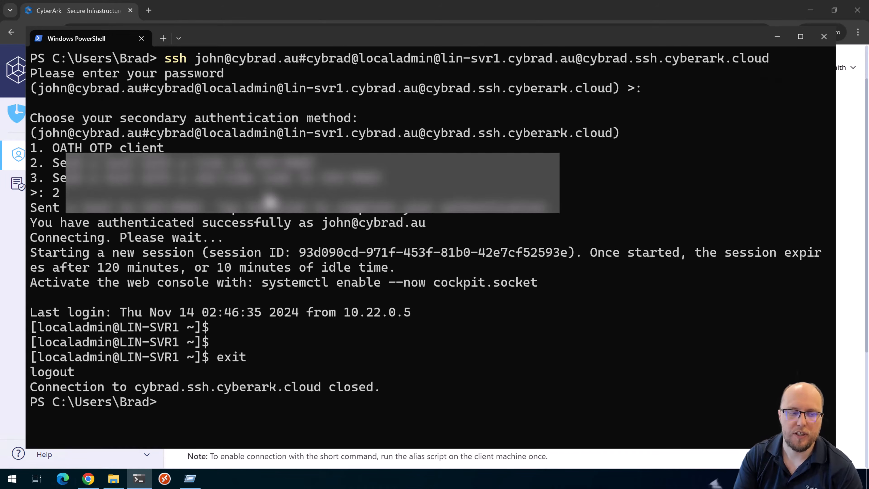
Step: Clear the terminal and SSH to lin-svr1.cybrad.au as localadmin through cyberarkpsmp.cybrad.au, entering the password and choosing option 2 to enter the verification code manually
type("clear")
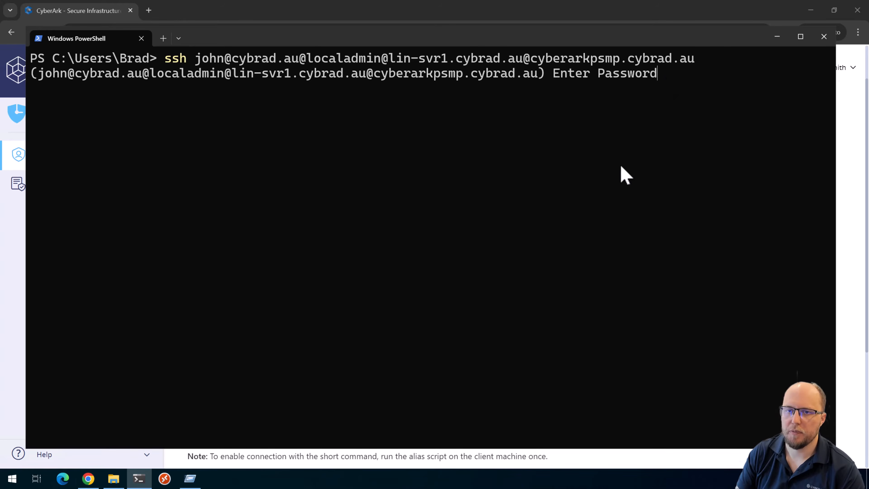
type("2")
key("Return")
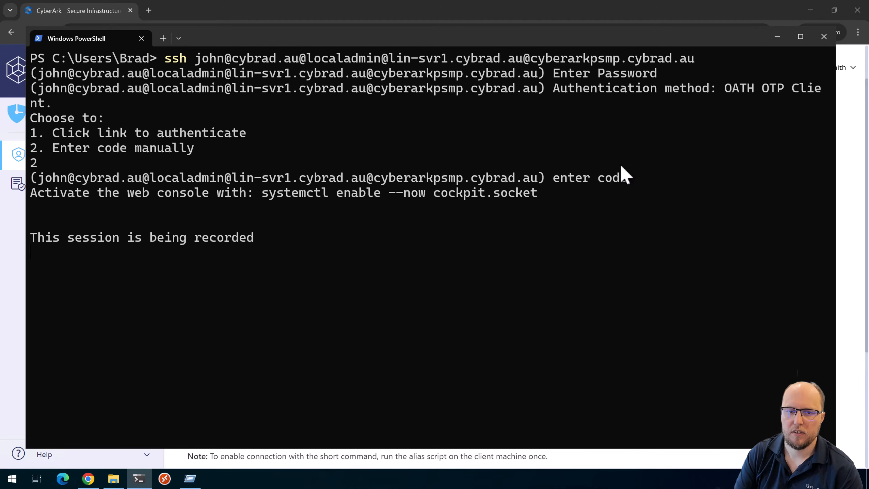
key("Return")
key("Return")
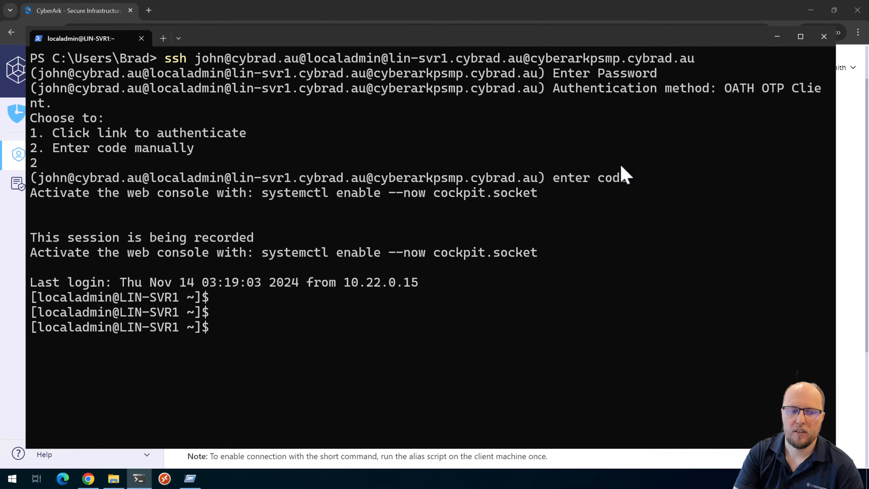
Step: End the PSMP SSH session on LIN-SVR1 with the exit command
type("exi")
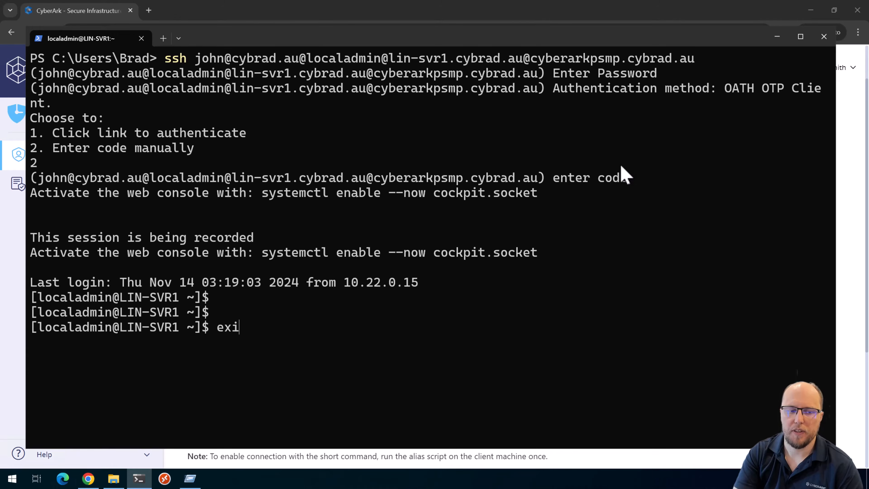
type("t")
key("Return")
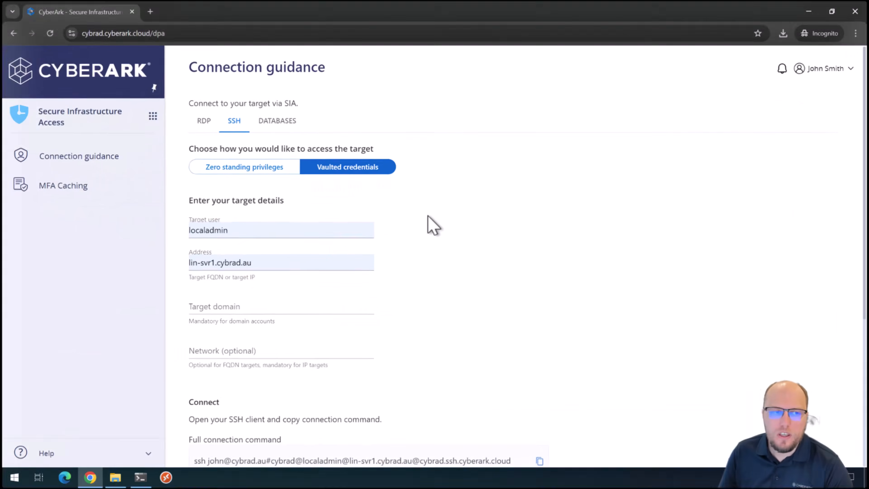
Step: Switch to Privilege Cloud's PSM for SSH MFA Caching page and generate an SSH key protected by the key passphrase
left_click(151, 115)
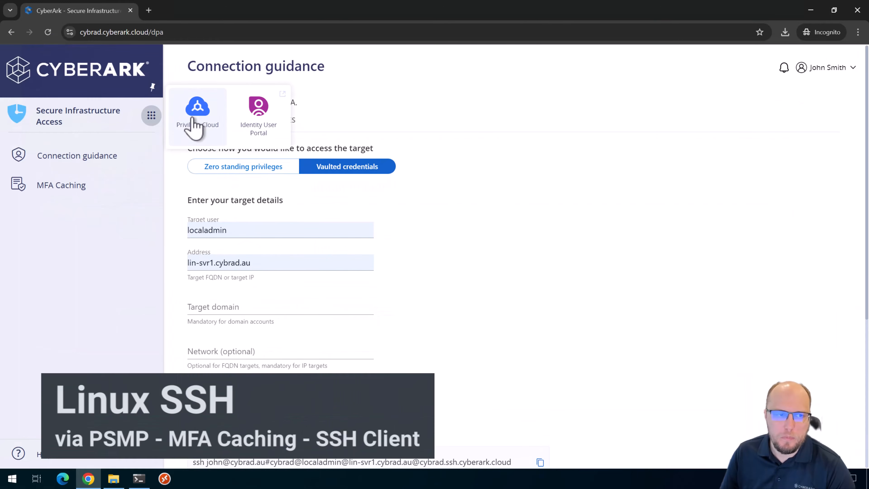
left_click(196, 124)
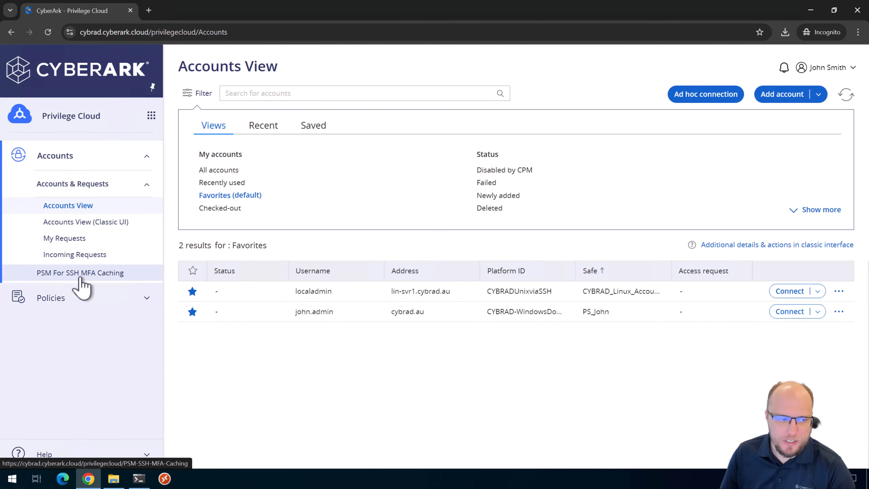
left_click(103, 276)
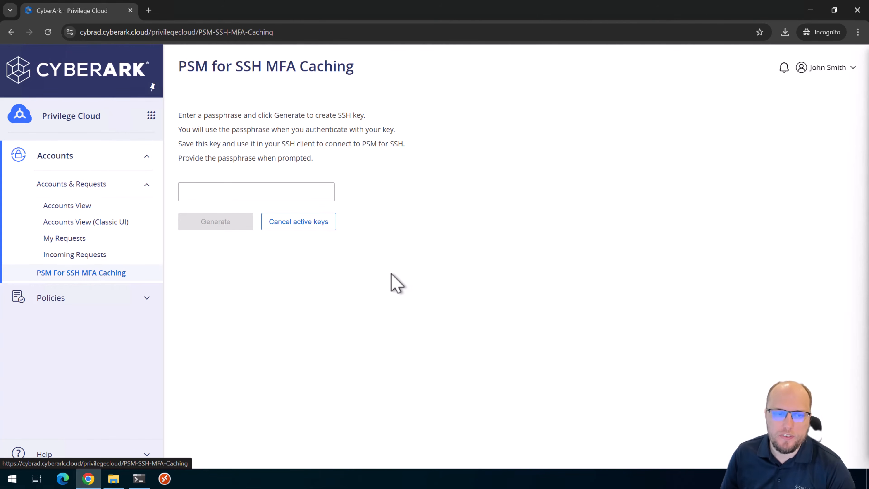
left_click(278, 194)
key("ctrl+v")
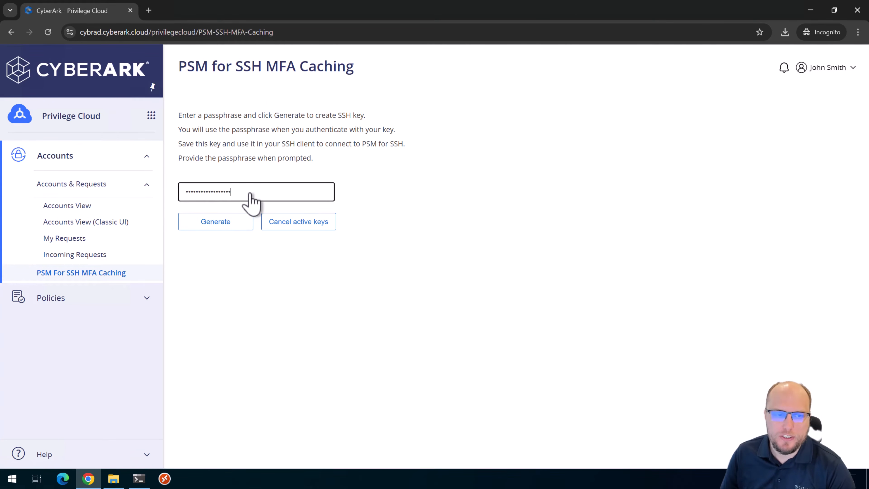
left_click(227, 227)
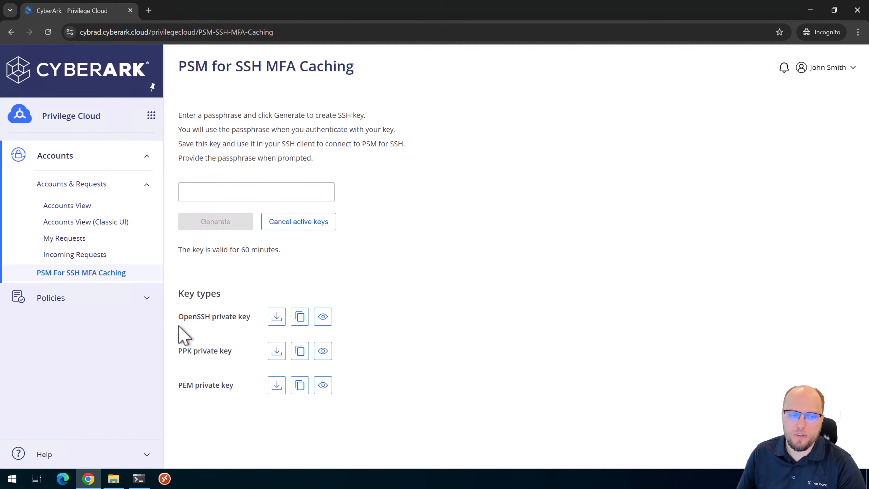
Step: Save the OpenSSH private key as key.openssh in Downloads and copy the file's full path
left_click(276, 317)
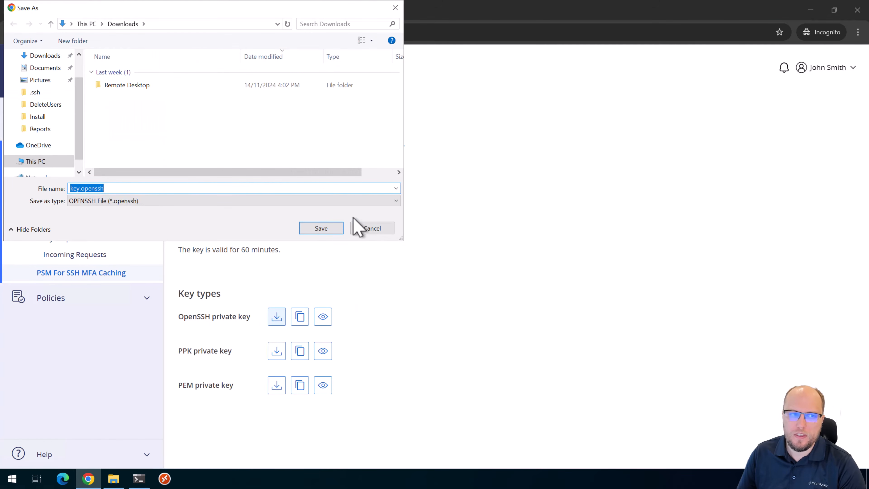
left_click(321, 228)
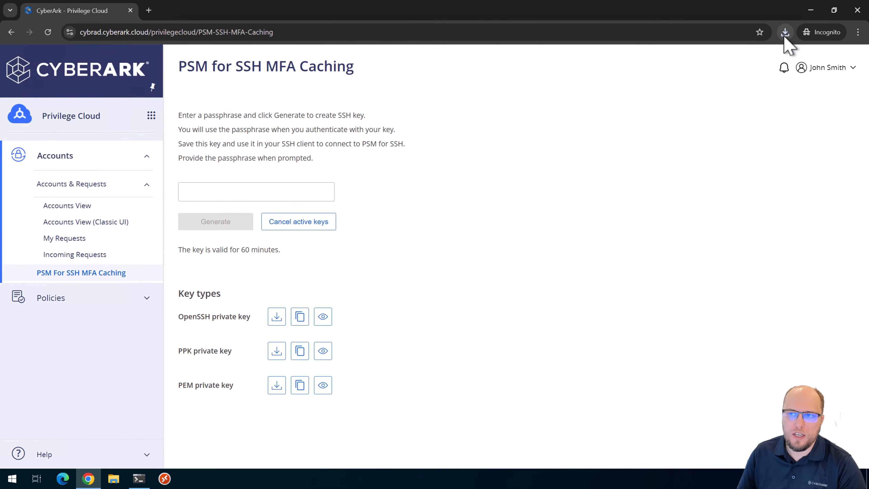
left_click(784, 34)
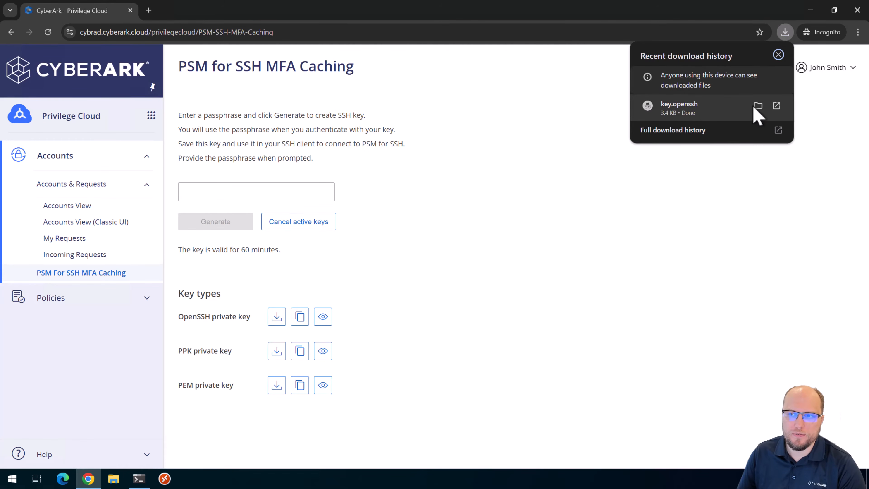
left_click(758, 106)
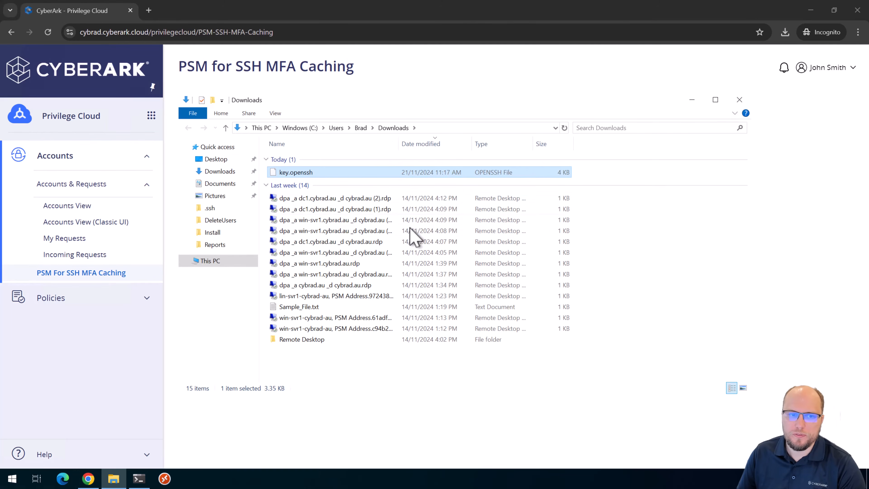
right_click(298, 173)
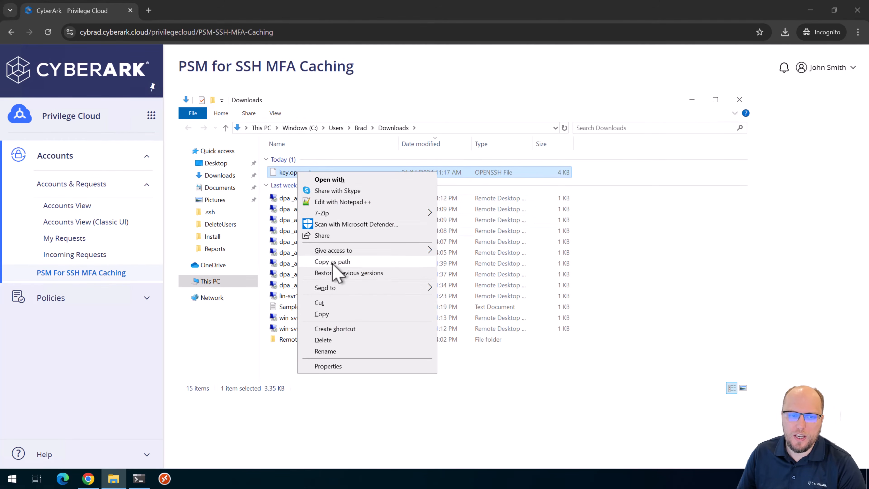
left_click(338, 262)
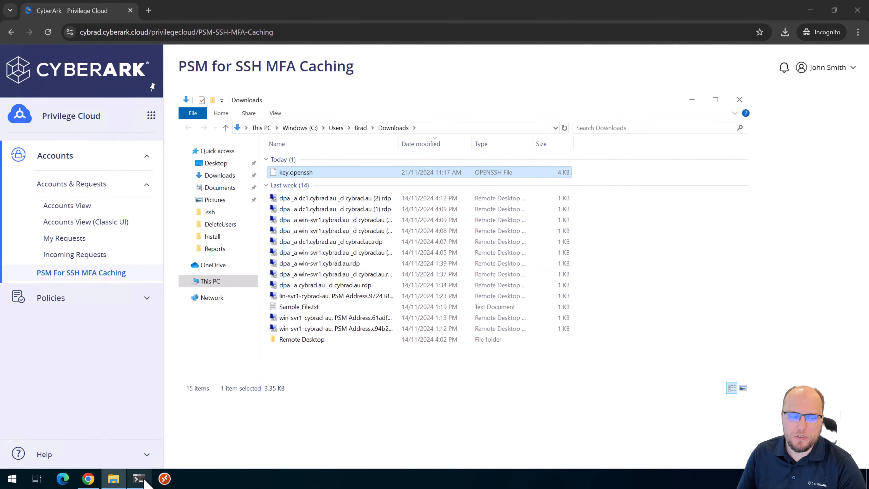
Step: In PowerShell, SSH to lin-svr1.cybrad.au as localadmin through cyberarkpsmp.cybrad.au, using -i with the copied key.openssh path and entering the key passphrase
left_click(138, 479)
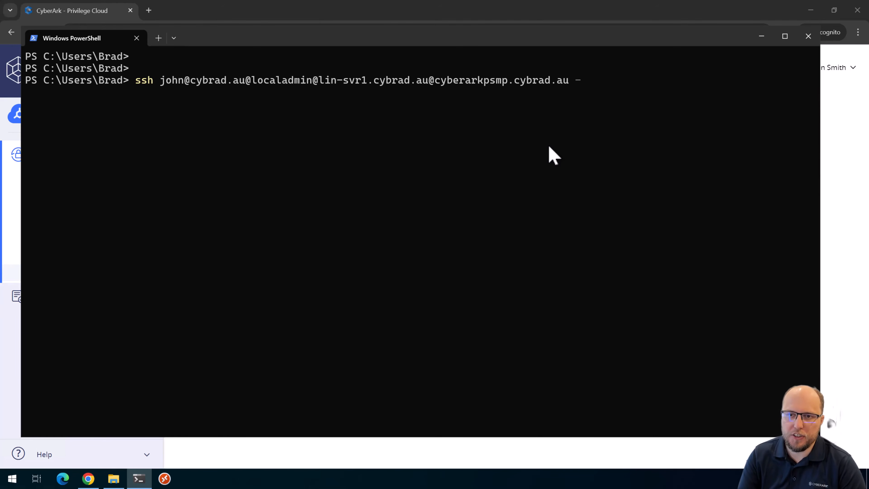
type("i")
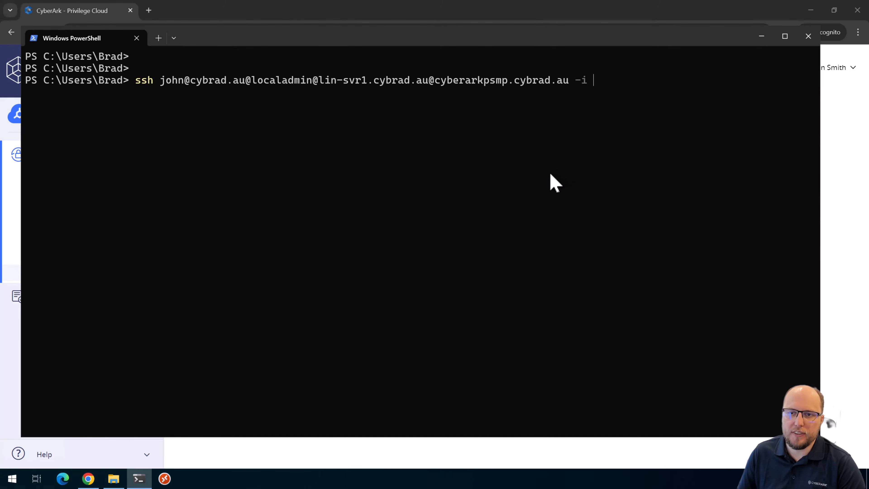
key("ctrl+v")
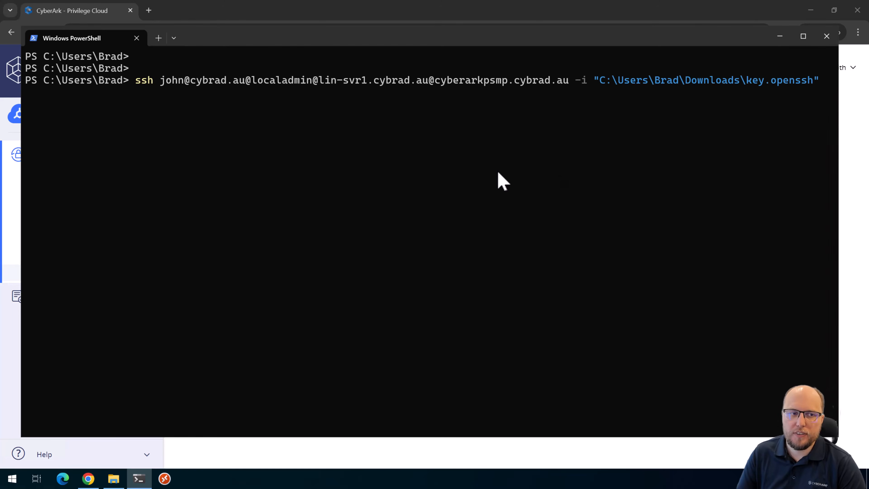
key("Return")
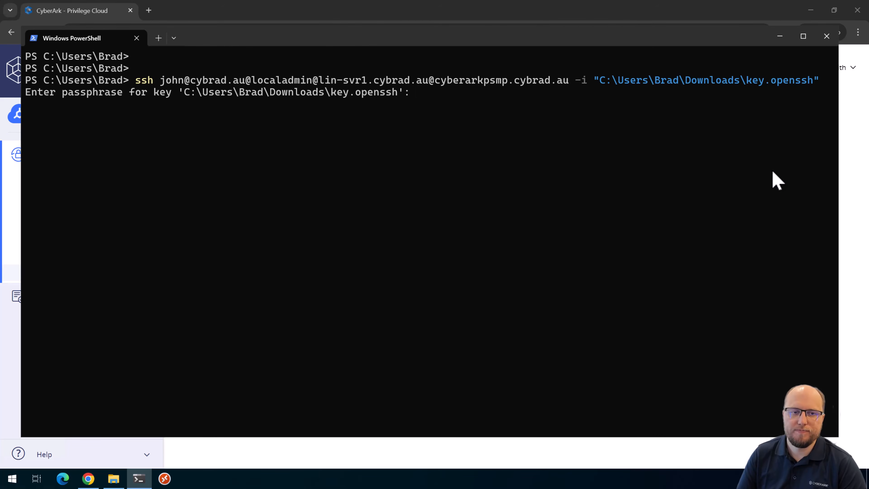
key("Return")
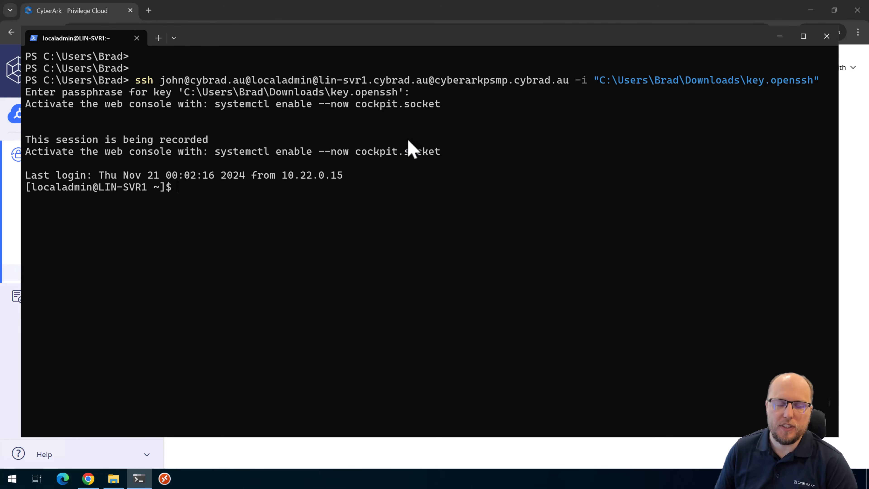
Step: Submit two blank commands in the key-authenticated LIN-SVR1 session and log out with exit
key("Return")
key("Return")
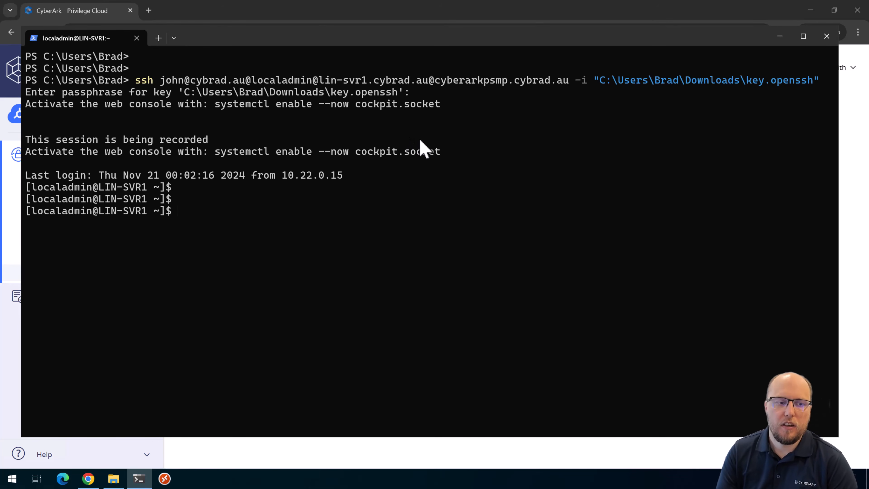
type("it")
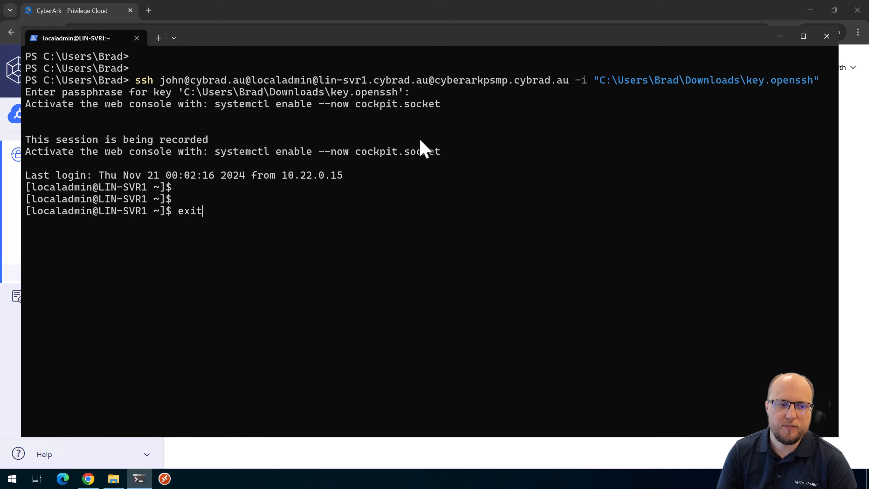
key("Return")
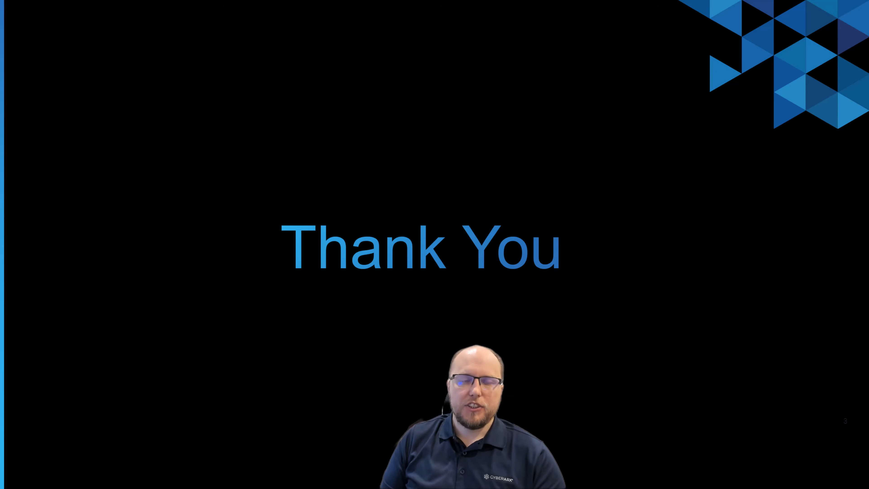